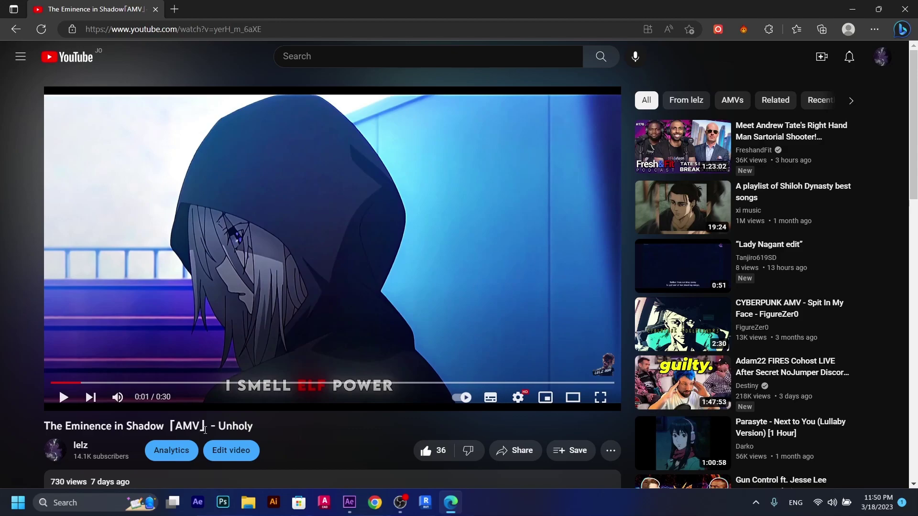
Play the reference AMV, scrub back to its 0:05 caption, then bring up After Effects
left_click(259, 302)
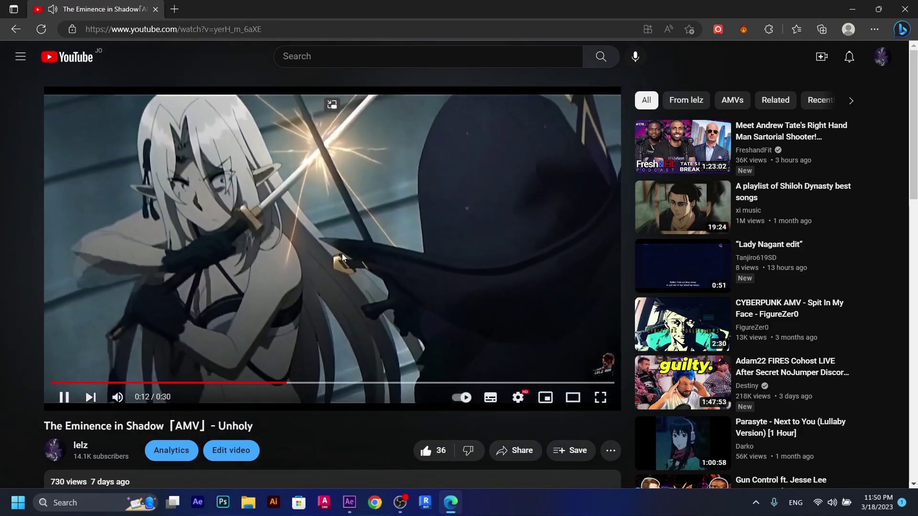
left_click(260, 340)
left_click_drag(258, 383, 158, 381)
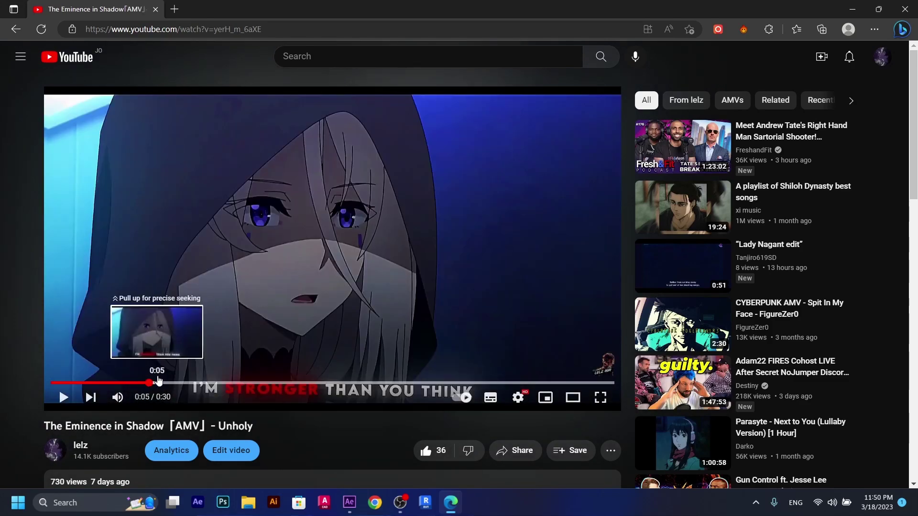
left_click_drag(158, 381, 158, 381)
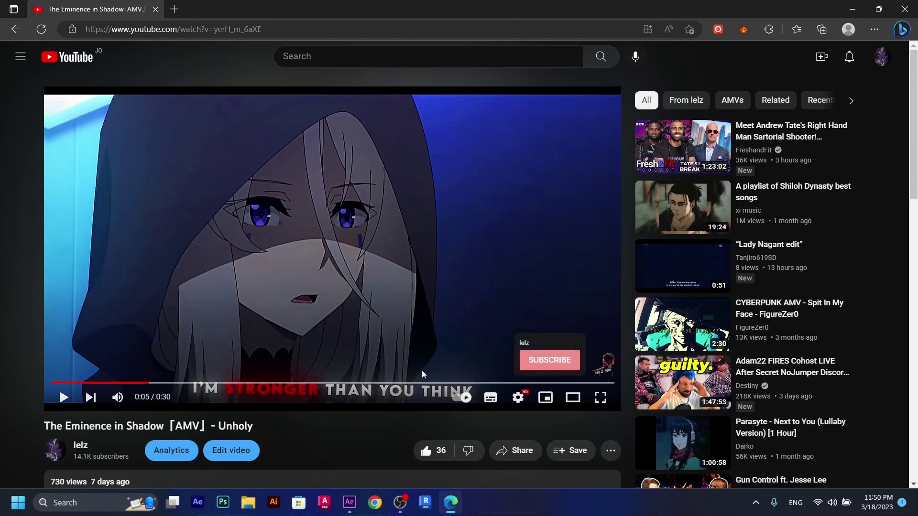
left_click_drag(136, 383, 89, 384)
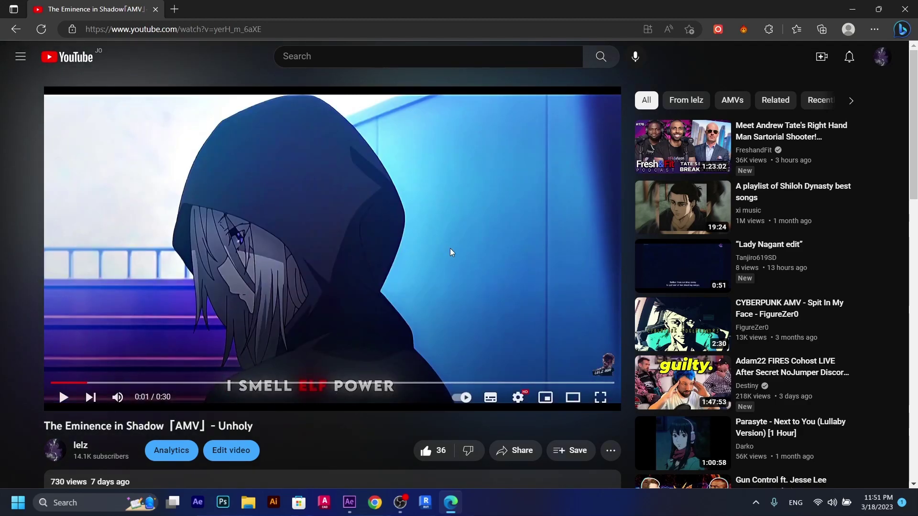
left_click(349, 502)
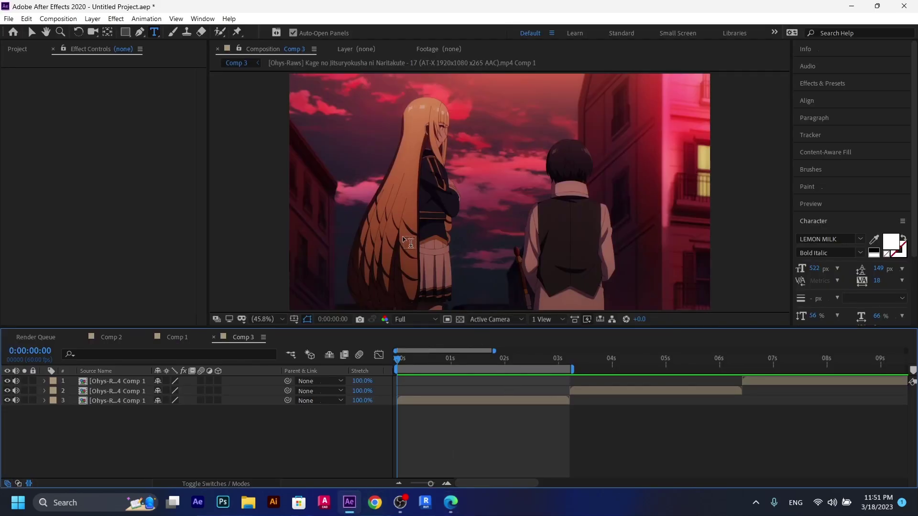
left_click(500, 401)
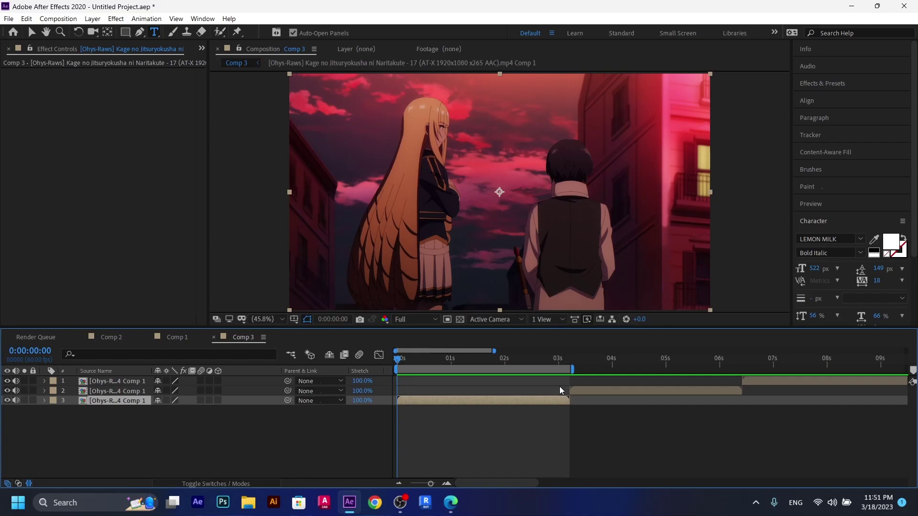
key("space")
left_click(421, 358)
left_click_drag(409, 357, 396, 358)
Add a new text layer through the timeline's New > Text menu
right_click(386, 400)
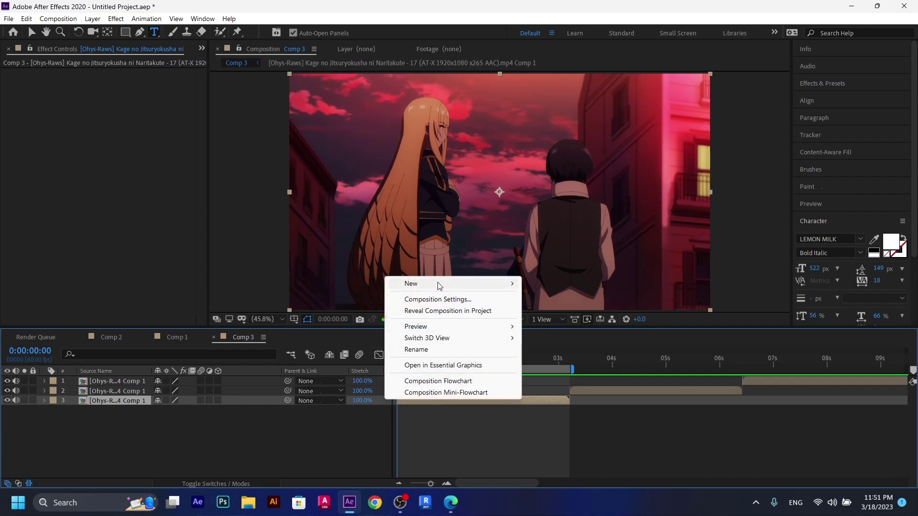
mouse_move(438, 286)
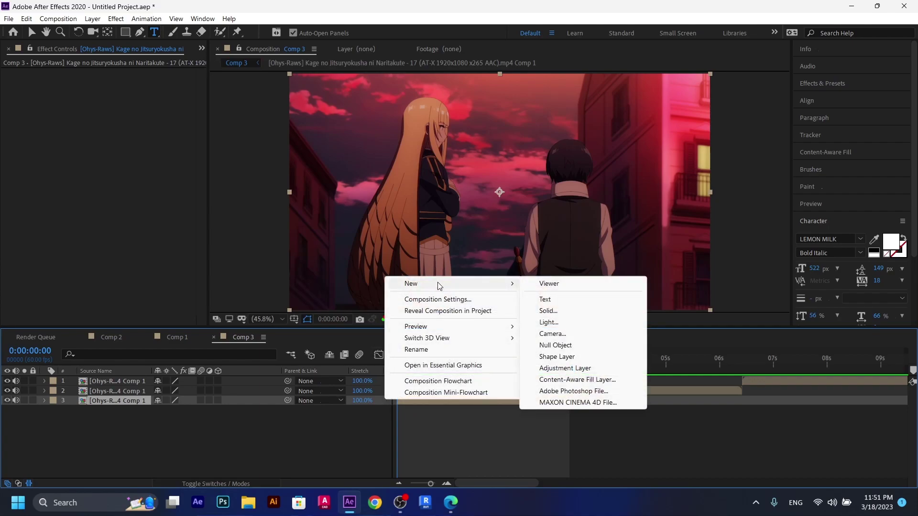
left_click(565, 300)
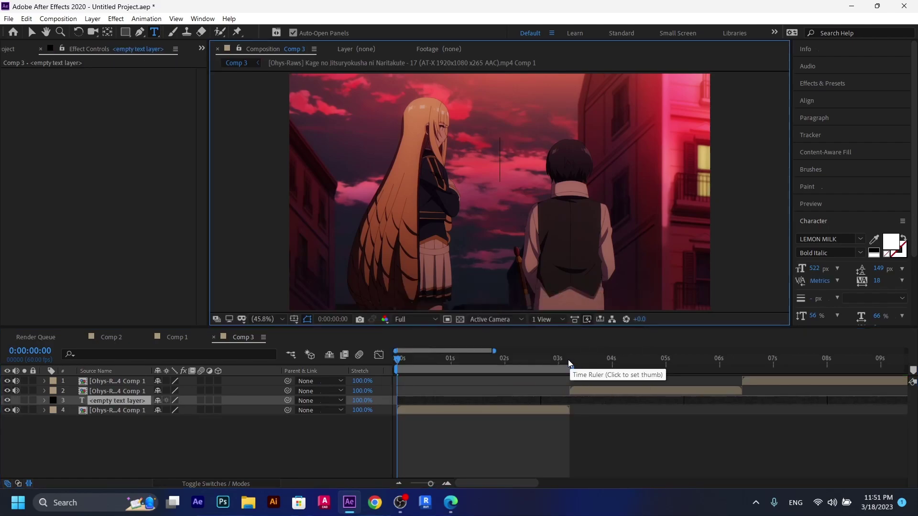
Return the playhead to 0:00 and select the empty text layer
left_click_drag(565, 361, 570, 361)
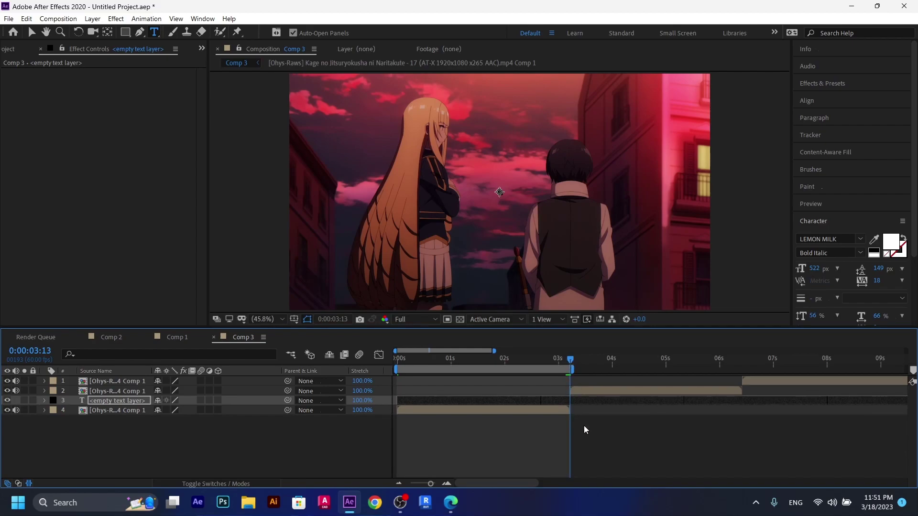
left_click(579, 402)
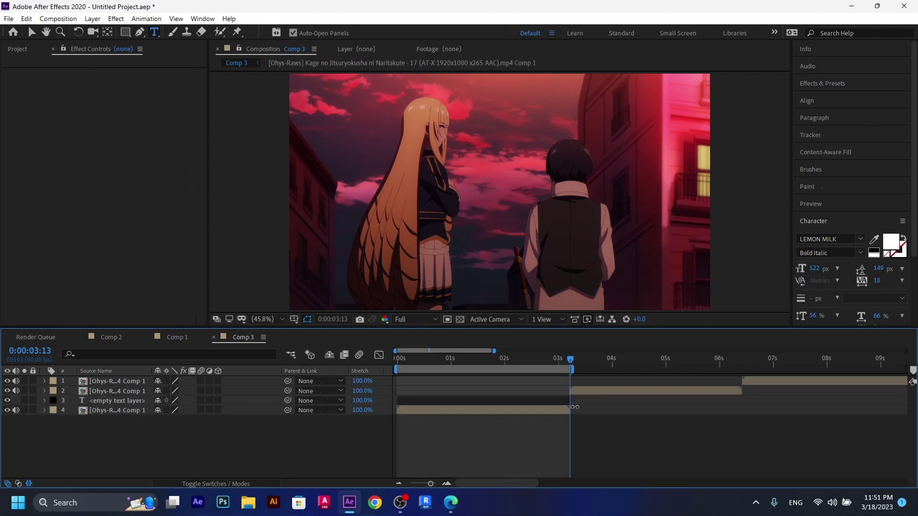
left_click_drag(532, 363, 380, 363)
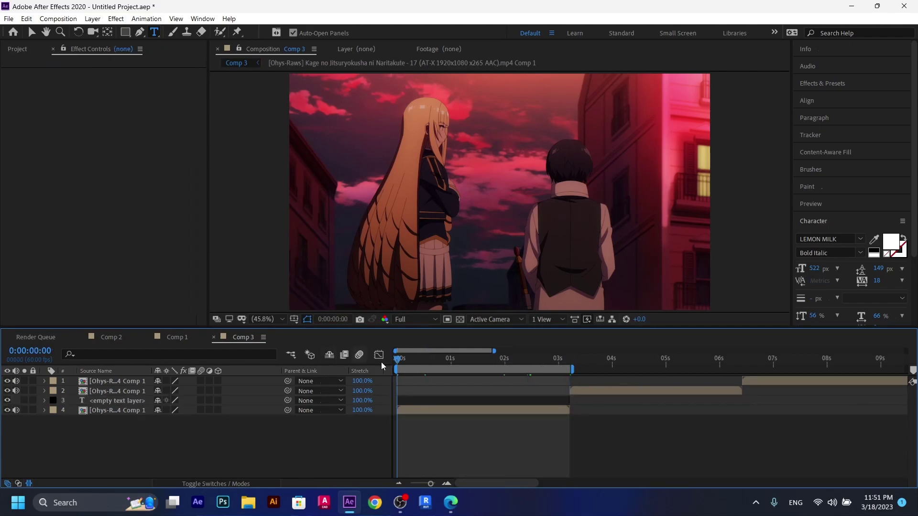
left_click(457, 405)
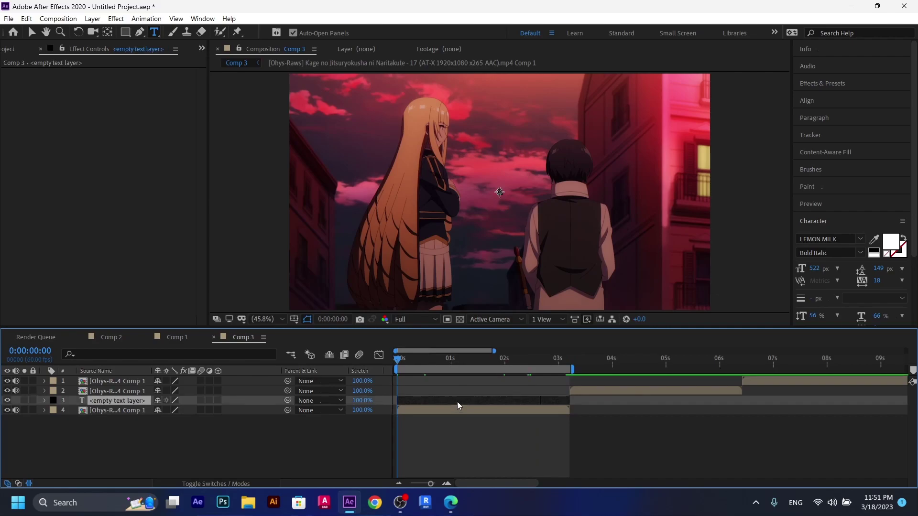
Type 'whatever you want' into the text layer, fixing the 'whatevr' typo
double_click(457, 403)
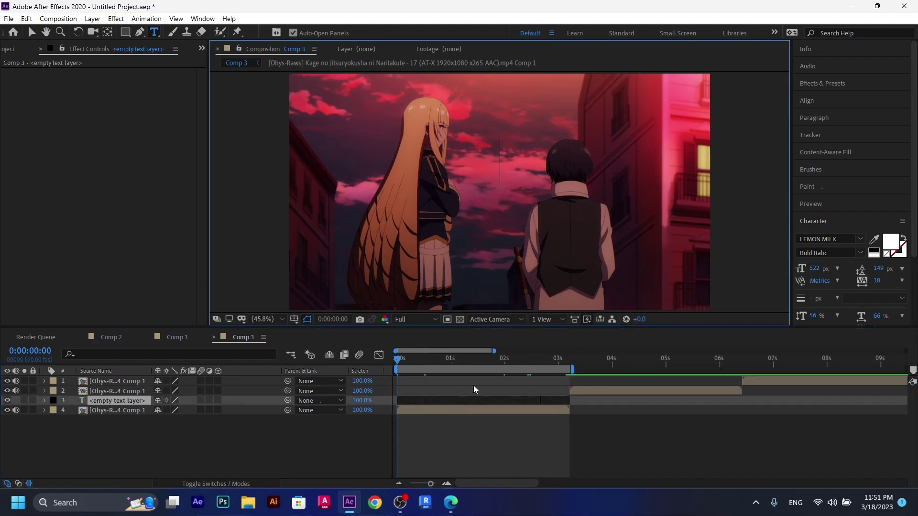
type("whatevr")
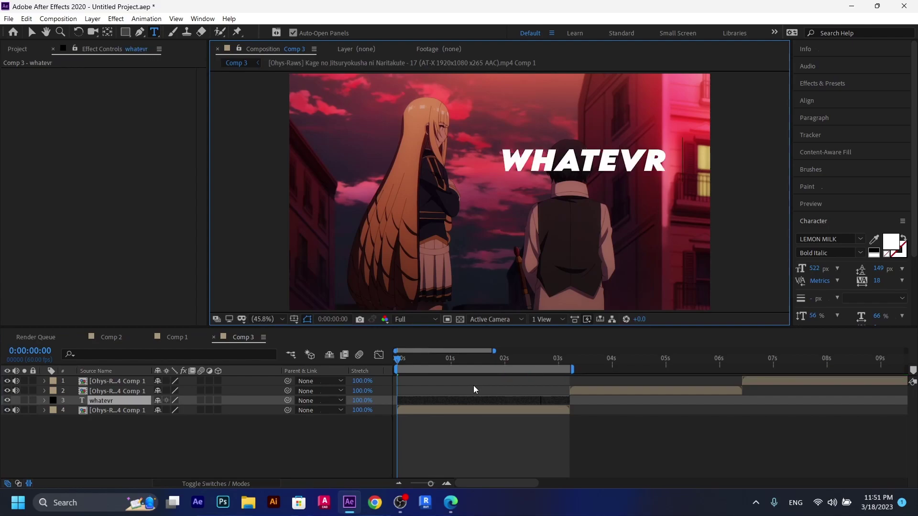
key("BackSpace")
type("er yo")
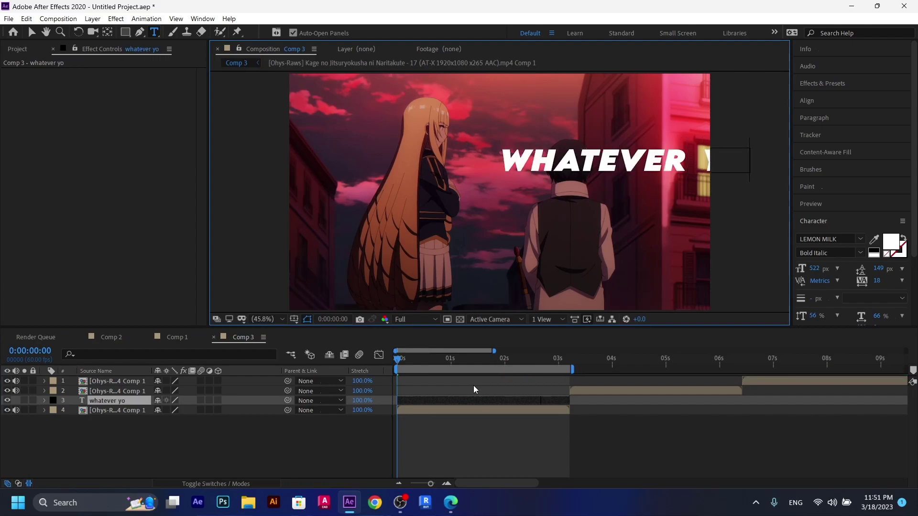
type("u want")
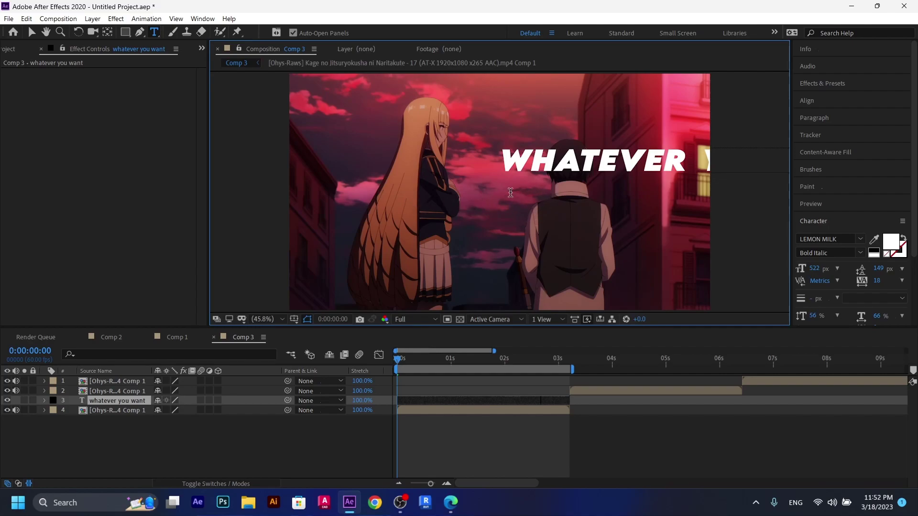
Set the caption's Anchor Point to 896.0, -601.0 so it sits near the bottom
left_click(474, 401)
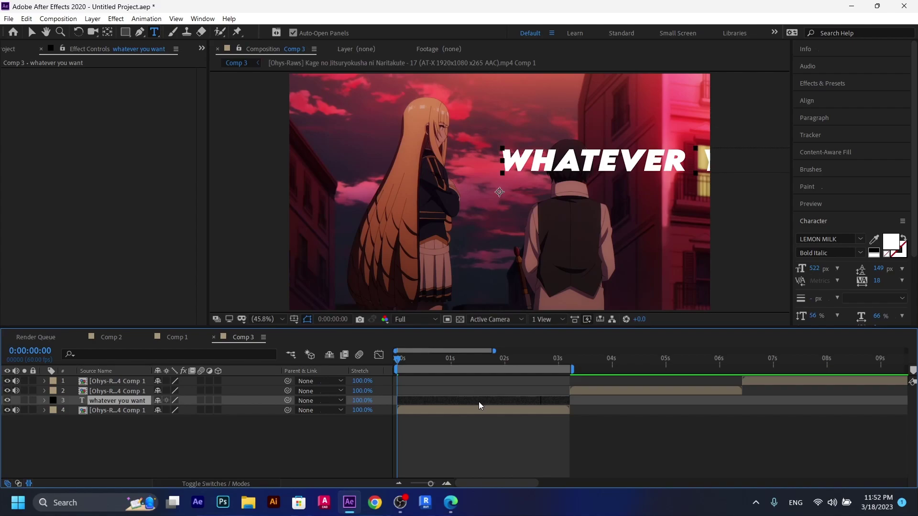
key("a")
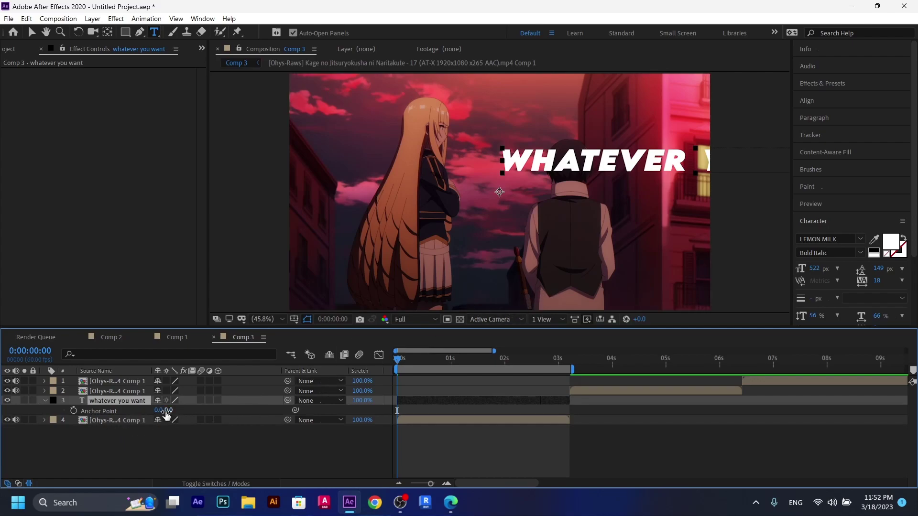
left_click_drag(160, 411, 618, 395)
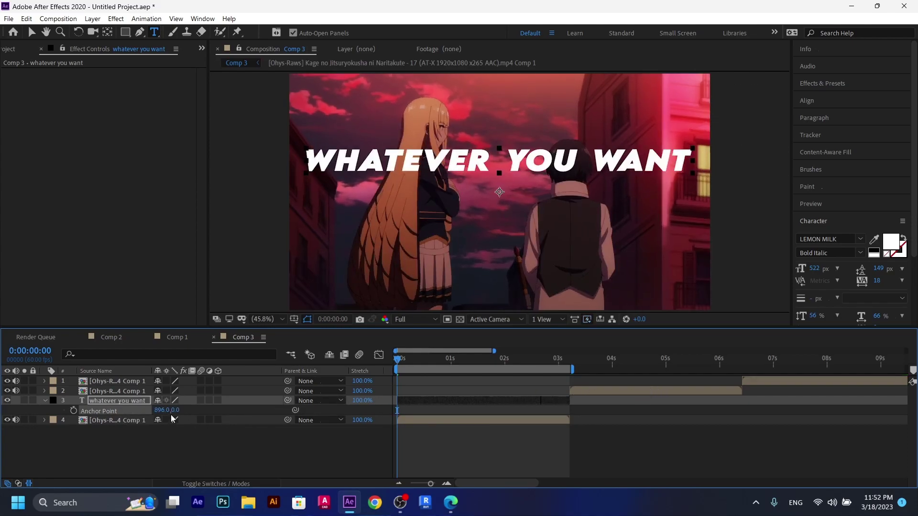
left_click_drag(174, 411, 90, 409)
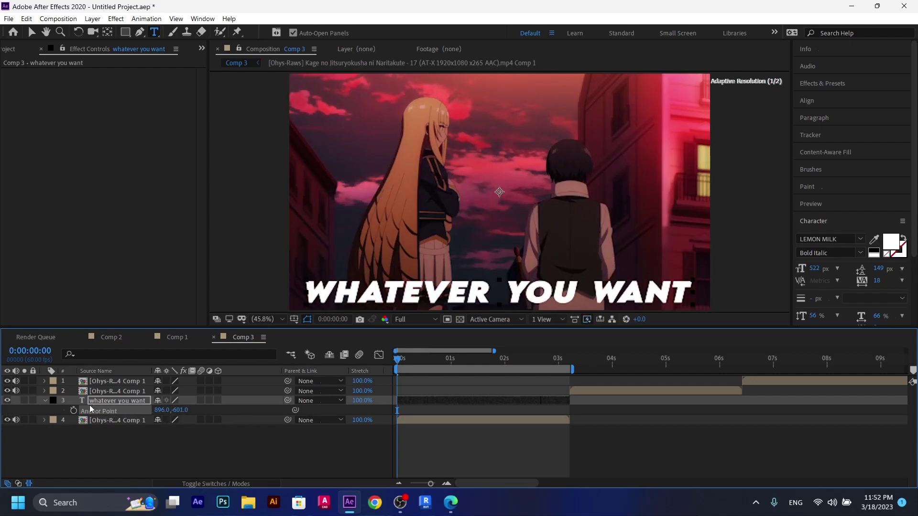
left_click(469, 453)
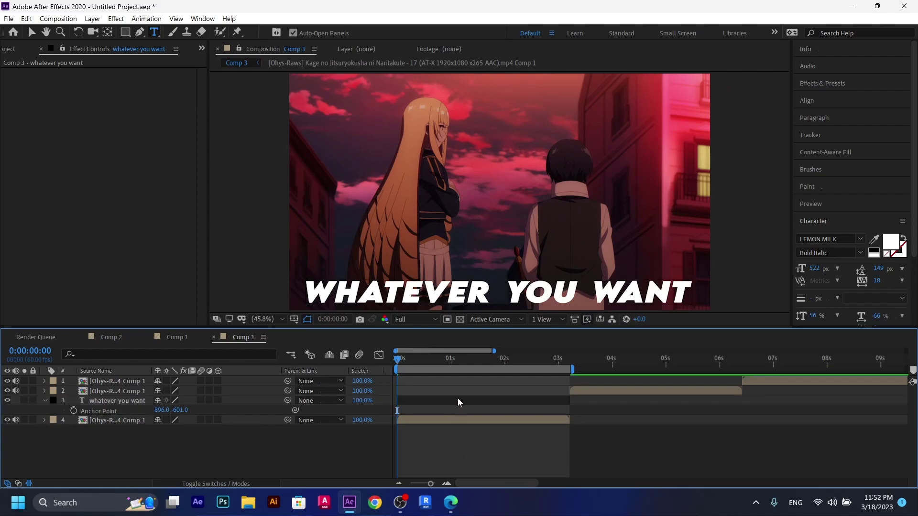
Scale the caption layer down to 35%
key("u")
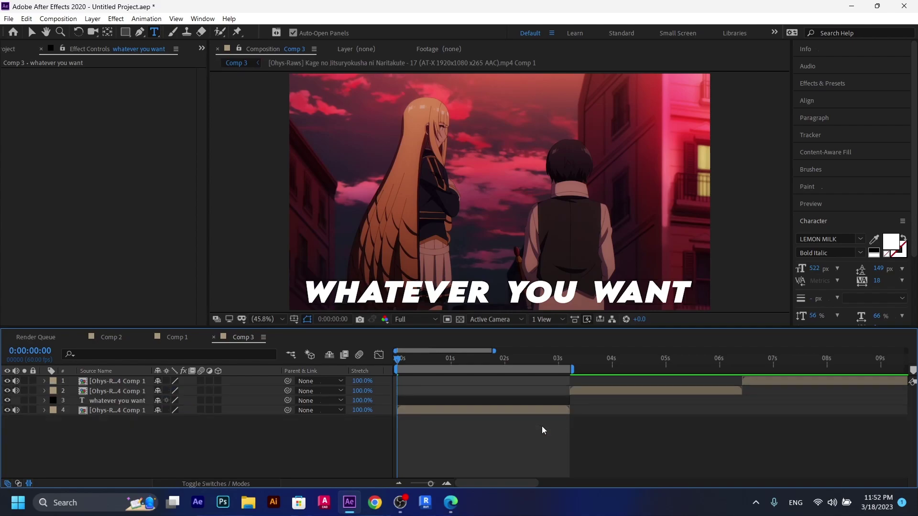
left_click(493, 401)
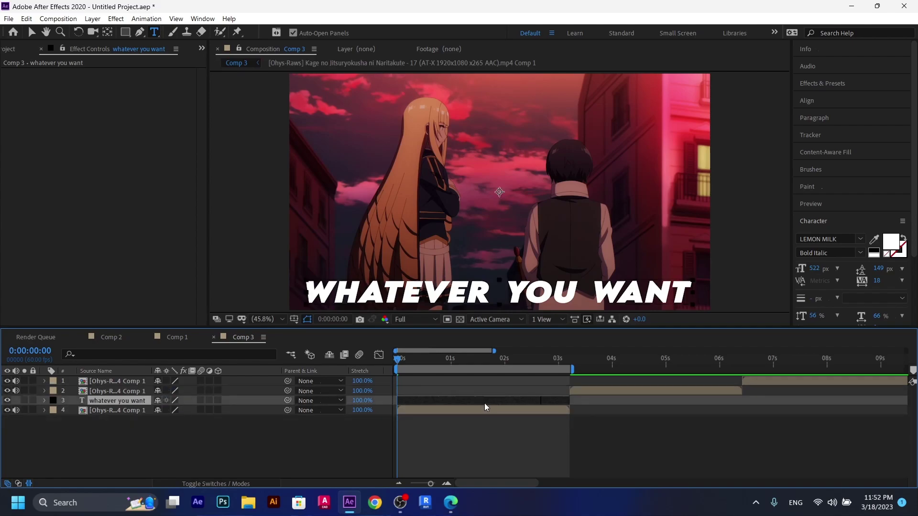
key("s")
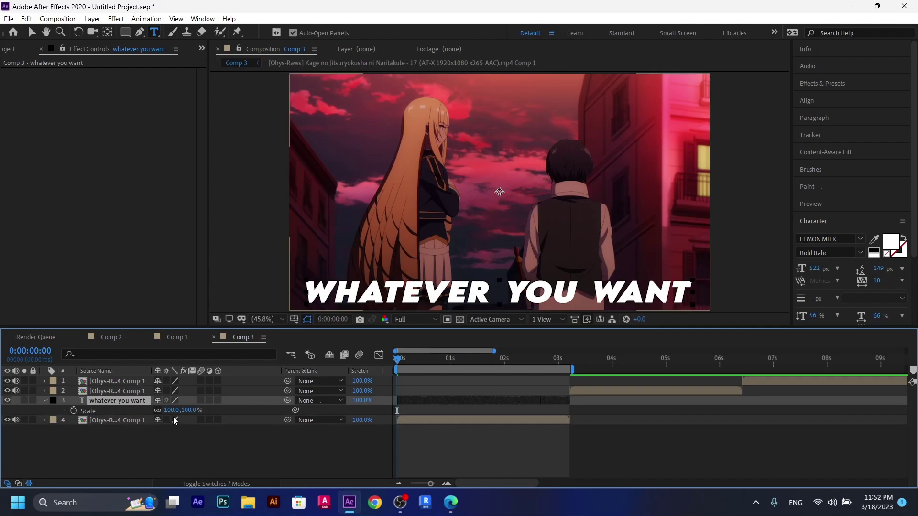
left_click_drag(186, 410, 141, 401)
left_click(474, 451)
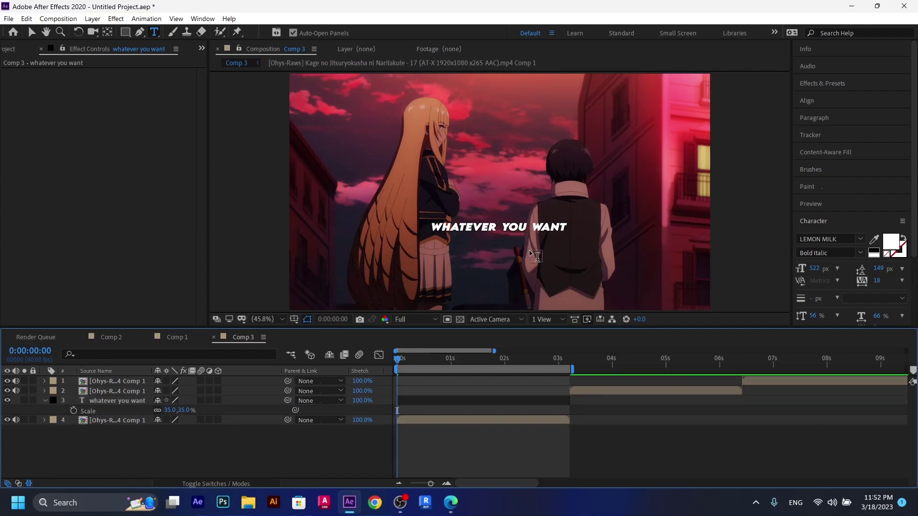
Lower the caption by setting its Anchor Point to 896.0, -1555.0
left_click(460, 400)
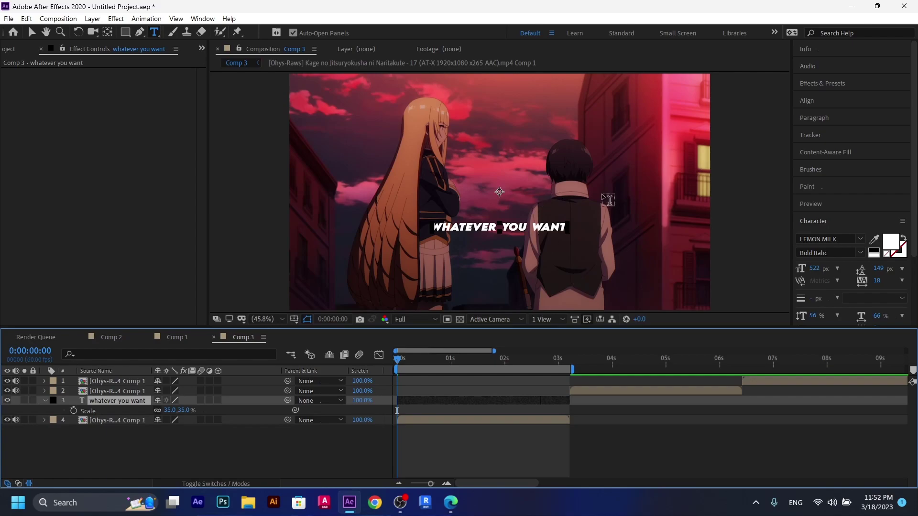
key("a")
left_click_drag(179, 413, 3, 415)
left_click_drag(190, 416, 449, 429)
left_click(497, 445)
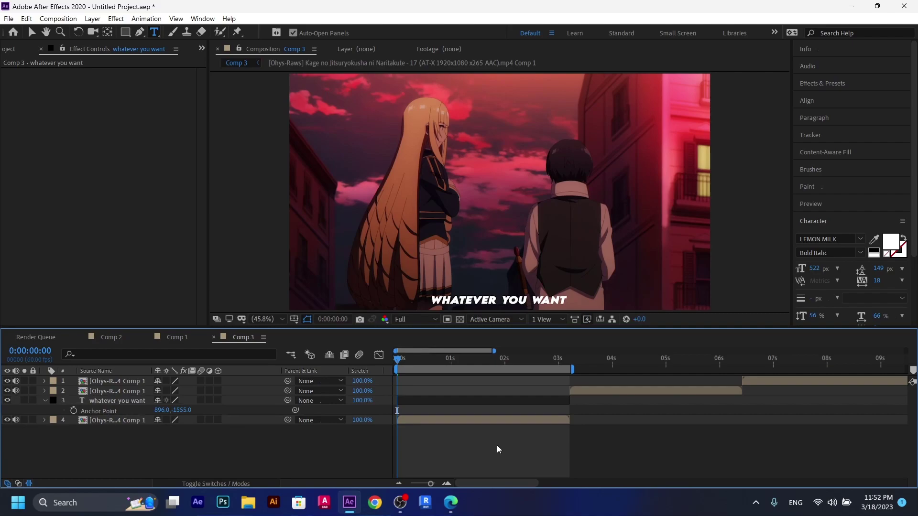
Switch the caption's font to LEMON MILK Bold Italic in the Character panel
left_click(476, 399)
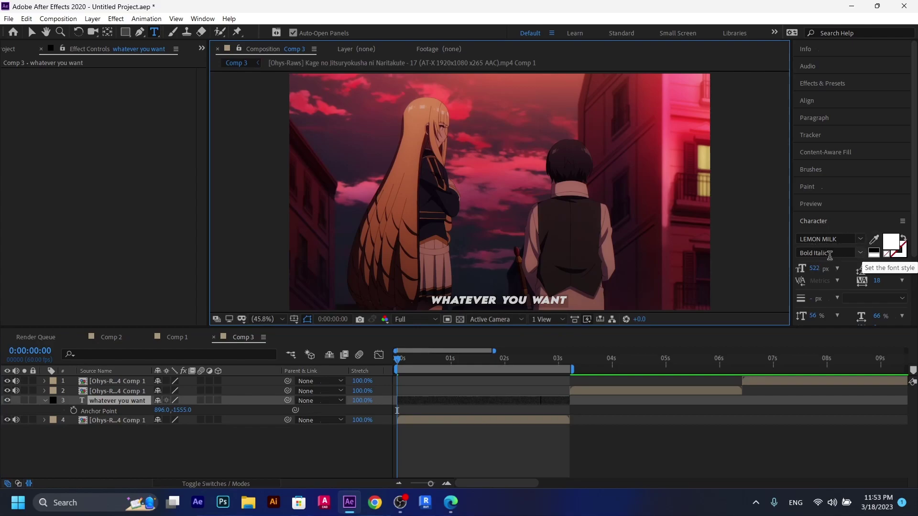
left_click(414, 445)
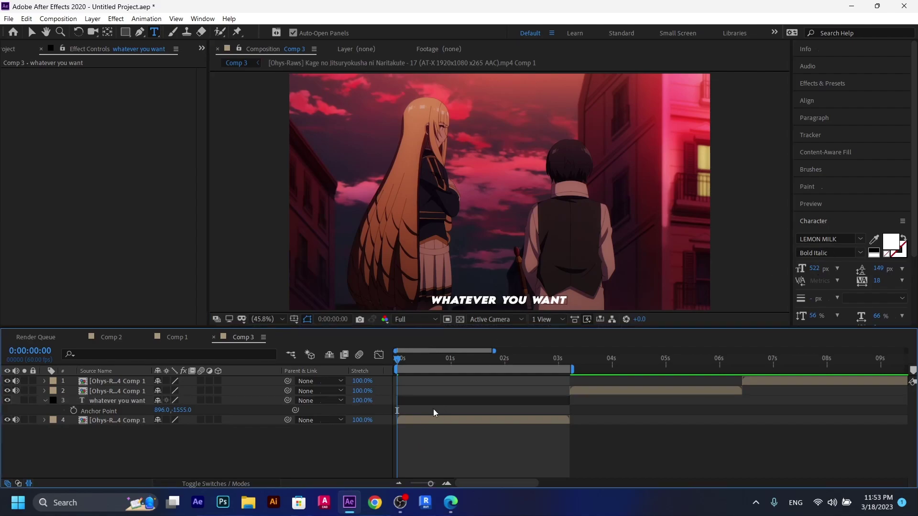
left_click(438, 401)
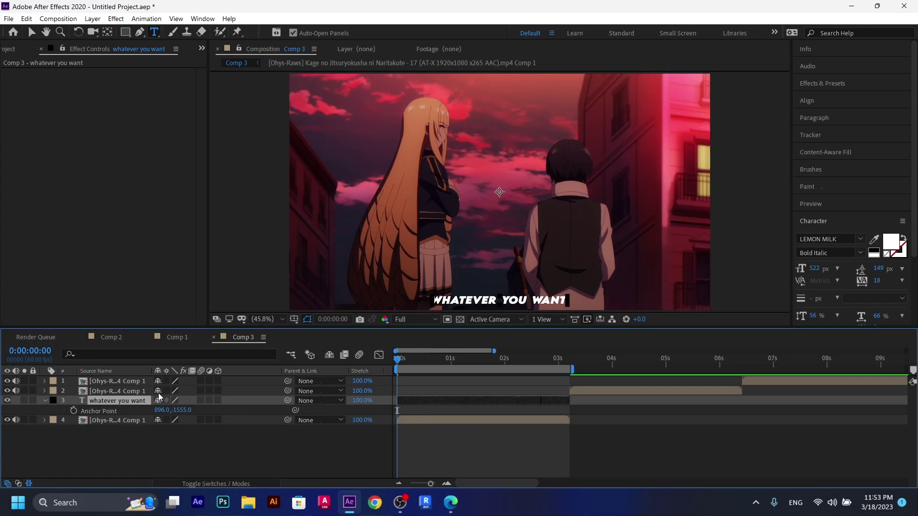
Add Position and Opacity keyframes to the caption and shift them to about 1.5 seconds
key("p")
key("shift+t")
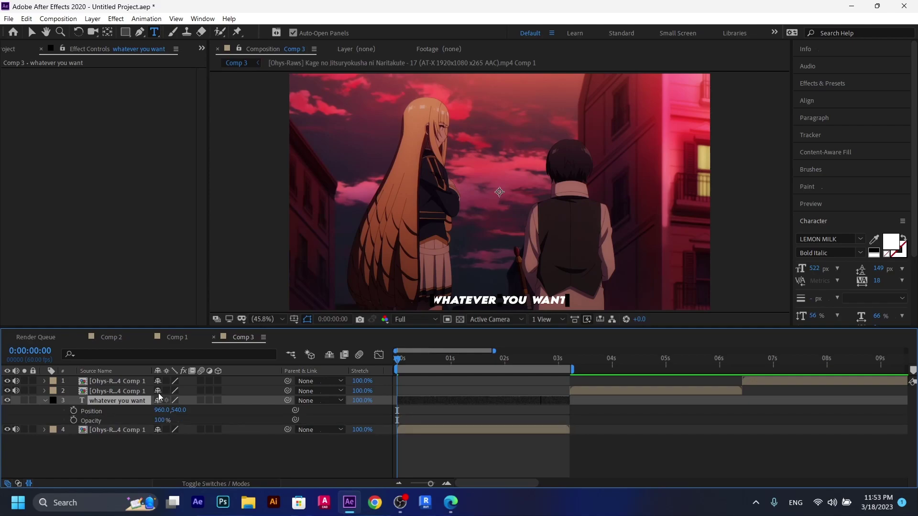
left_click(73, 412)
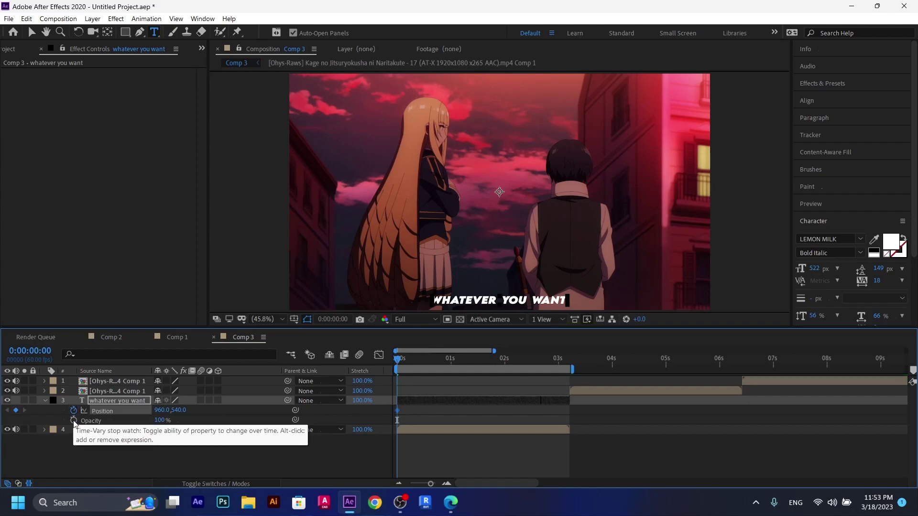
left_click(74, 420)
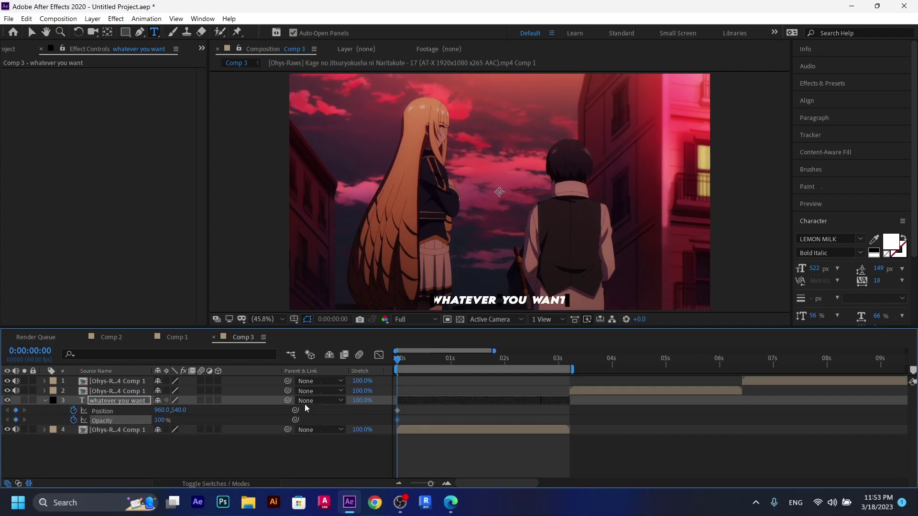
left_click(398, 411)
left_click_drag(397, 413, 477, 418)
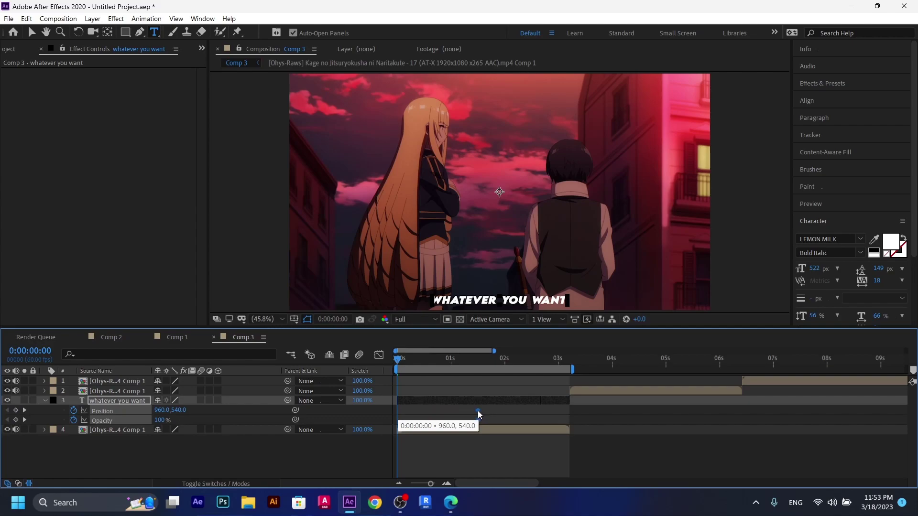
At 0s, set the caption's Position X to 717 and Opacity to 0%
left_click(499, 412)
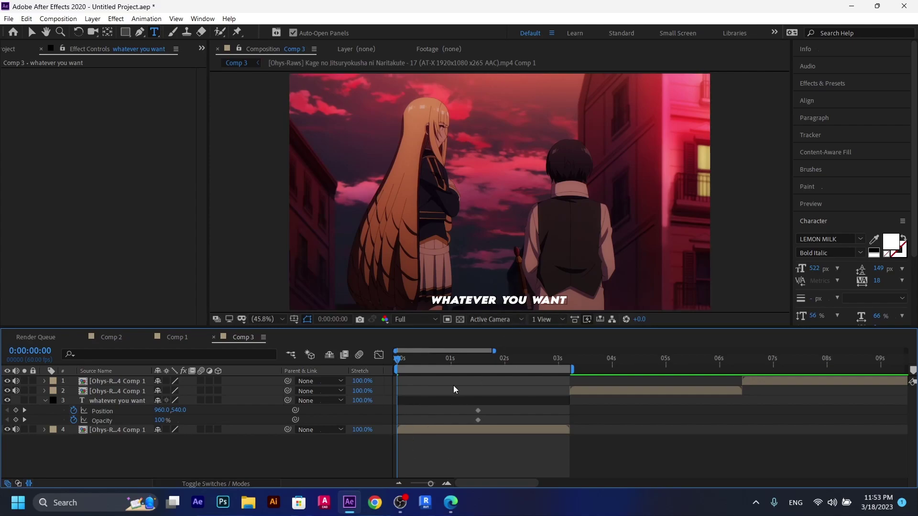
left_click_drag(165, 411, 13, 397)
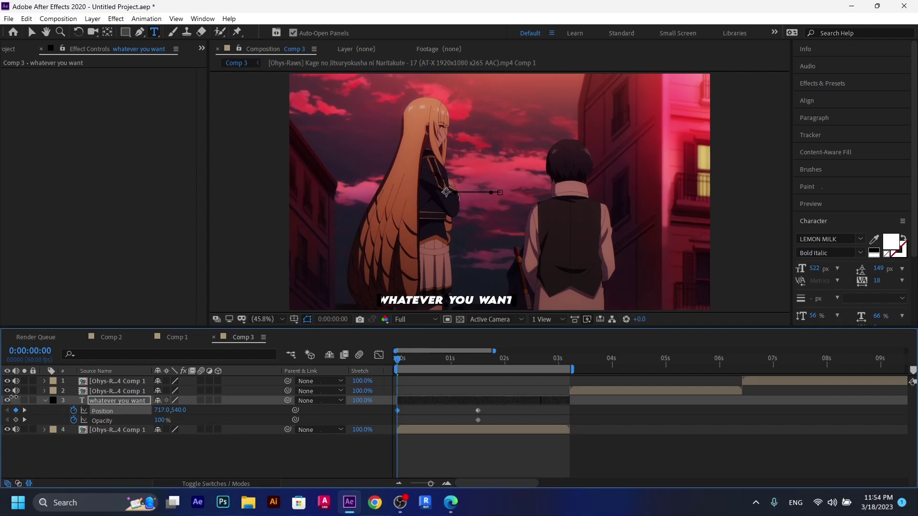
left_click(220, 418)
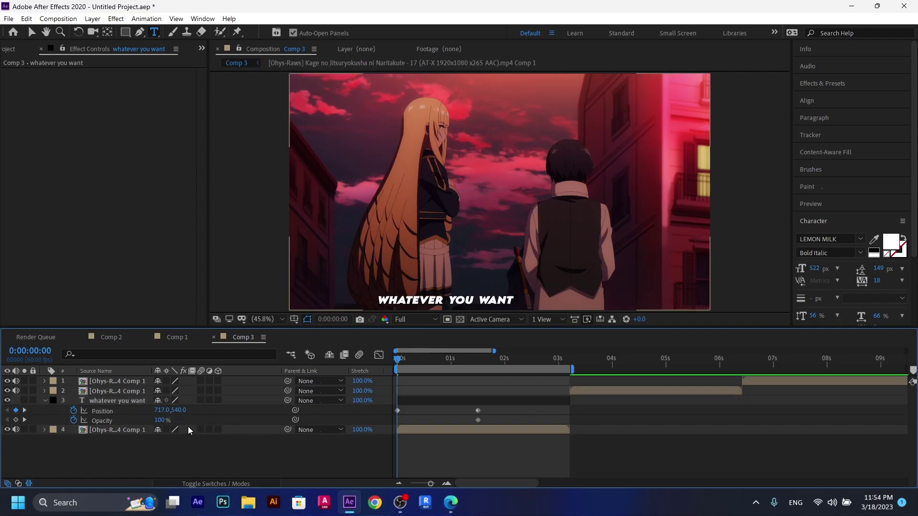
left_click(162, 420)
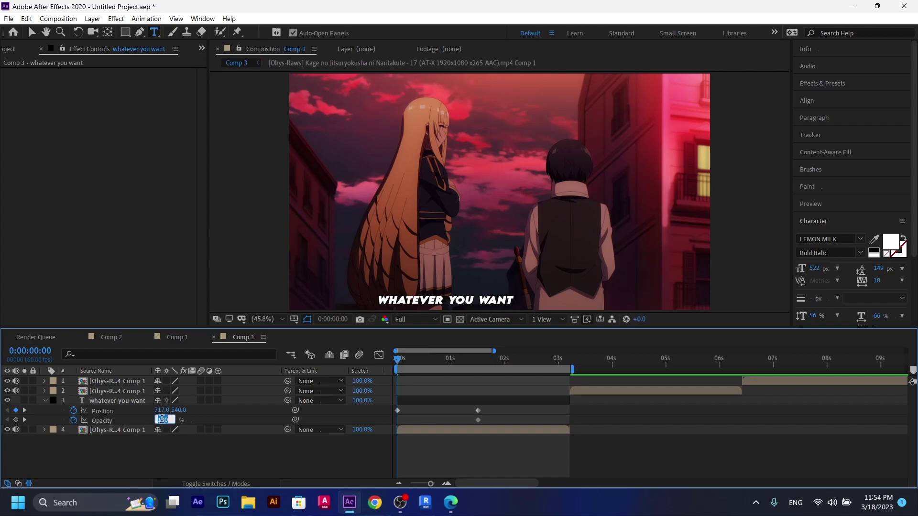
type("0")
key("Return")
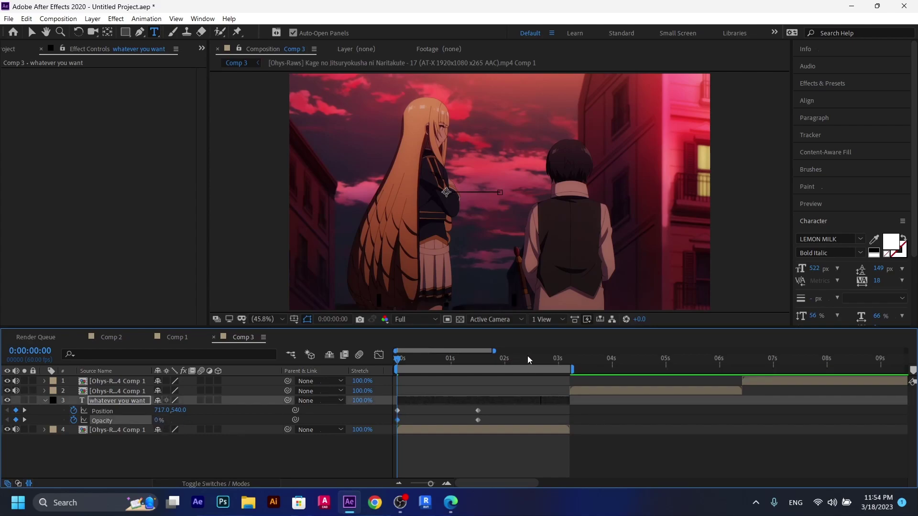
Add a 0% Opacity keyframe at 3:11, then select all the caption's keyframes
left_click_drag(527, 356, 569, 359)
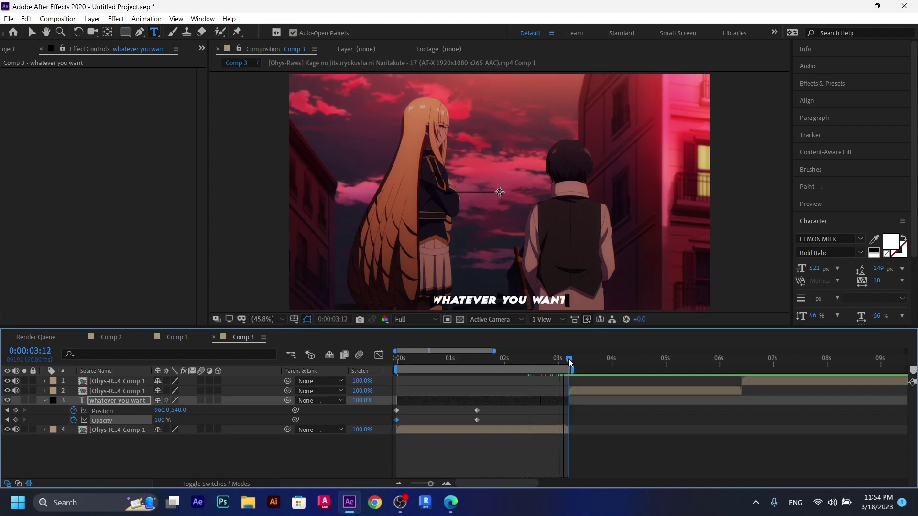
left_click(160, 420)
type("0")
key("Return")
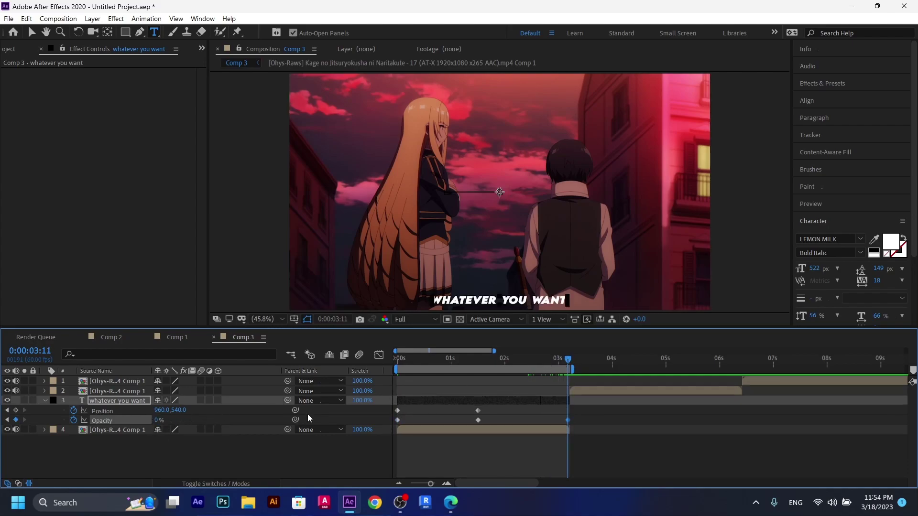
left_click(586, 411)
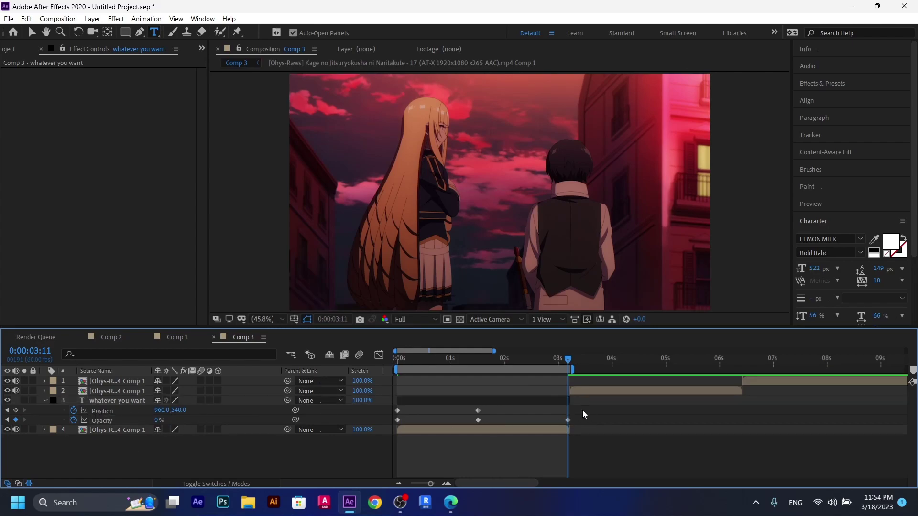
left_click_drag(579, 408, 387, 426)
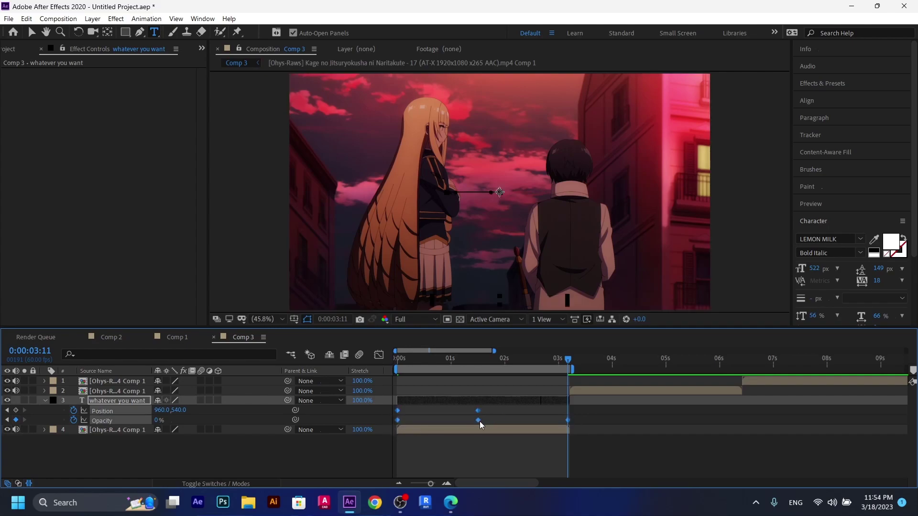
Apply Keyframe Assistant > Easy Ease to all selected Position and Opacity keyframes
mouse_move(479, 421)
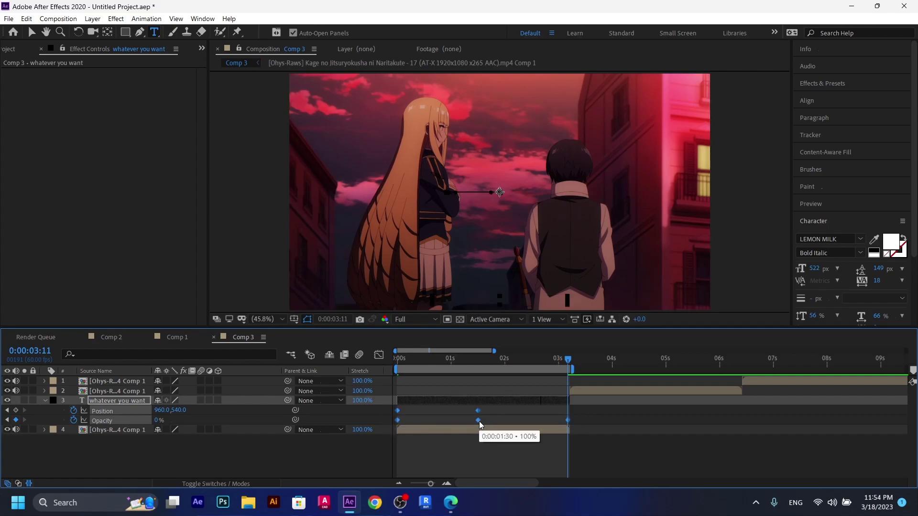
right_click(479, 421)
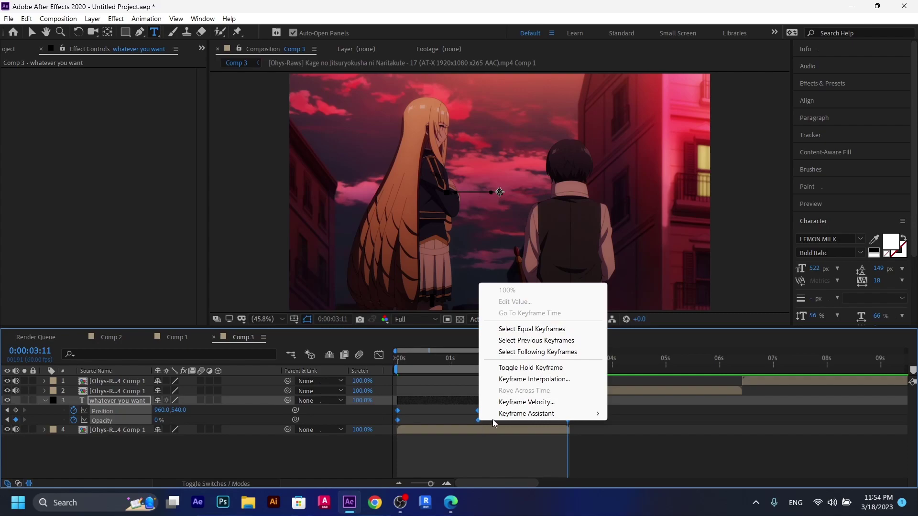
mouse_move(499, 416)
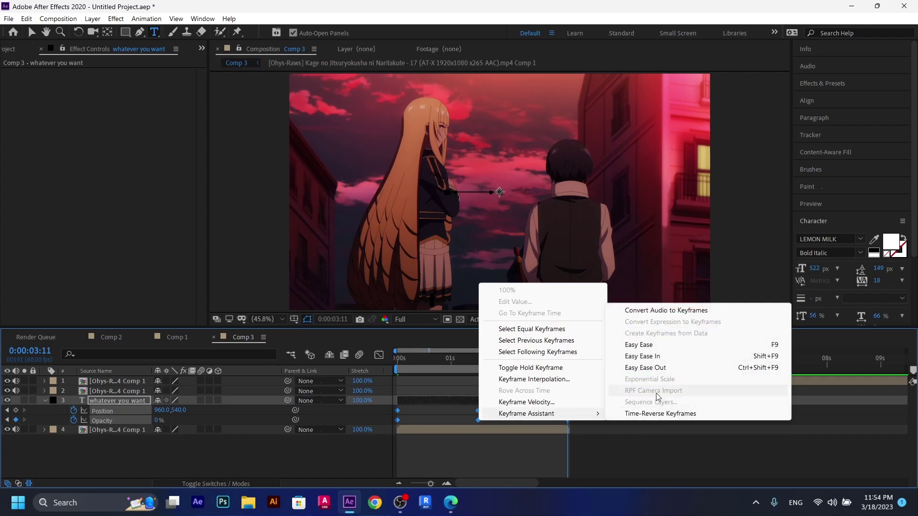
left_click(668, 346)
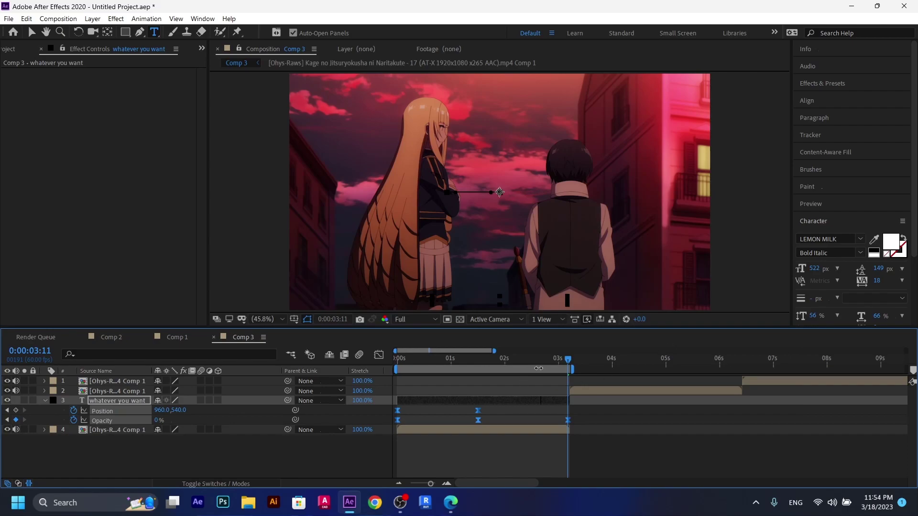
left_click(503, 418)
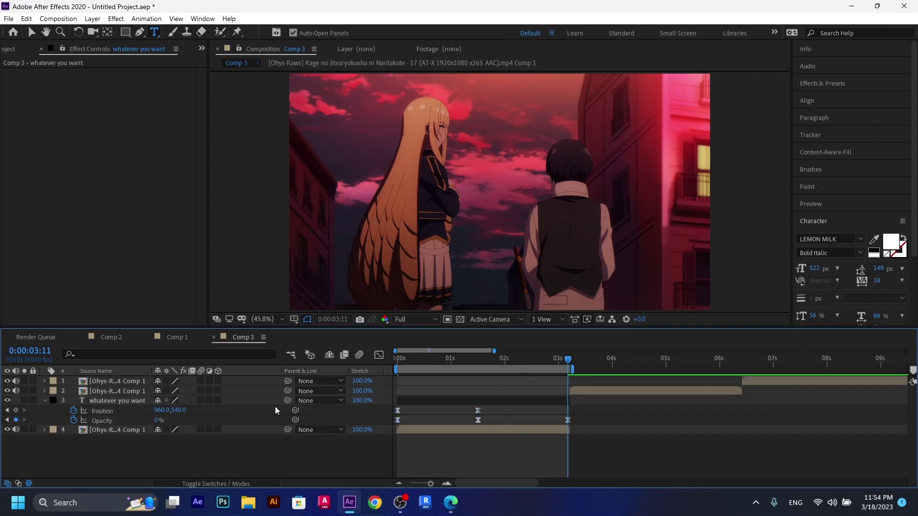
left_click(108, 412)
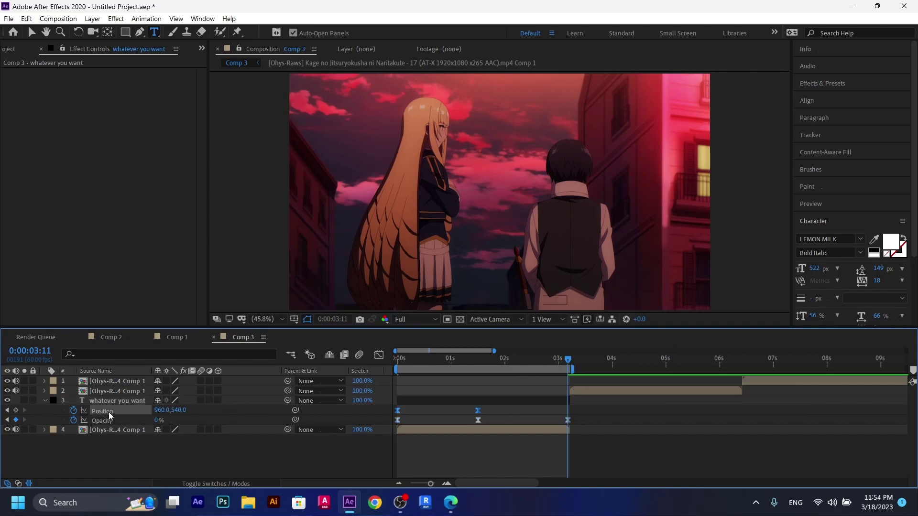
Open the Graph Editor in speed graph mode with the playhead at the start
left_click(379, 356)
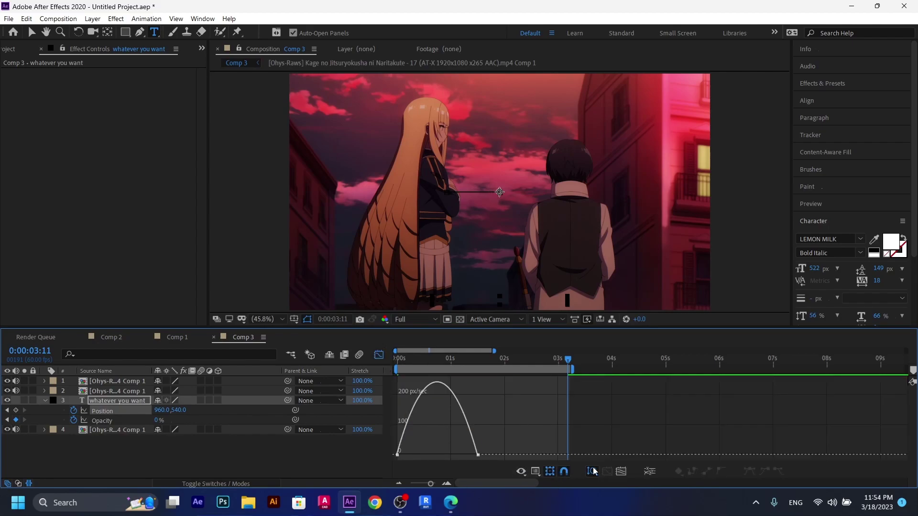
left_click(536, 472)
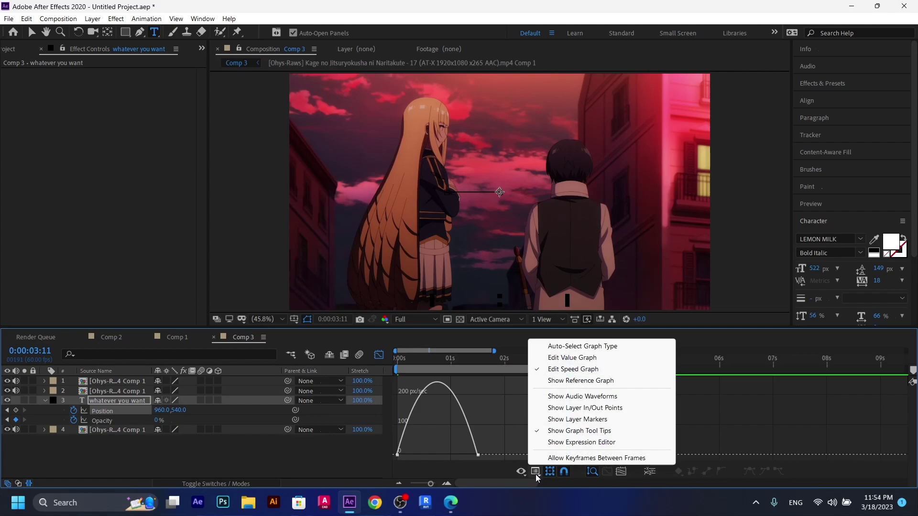
left_click(582, 370)
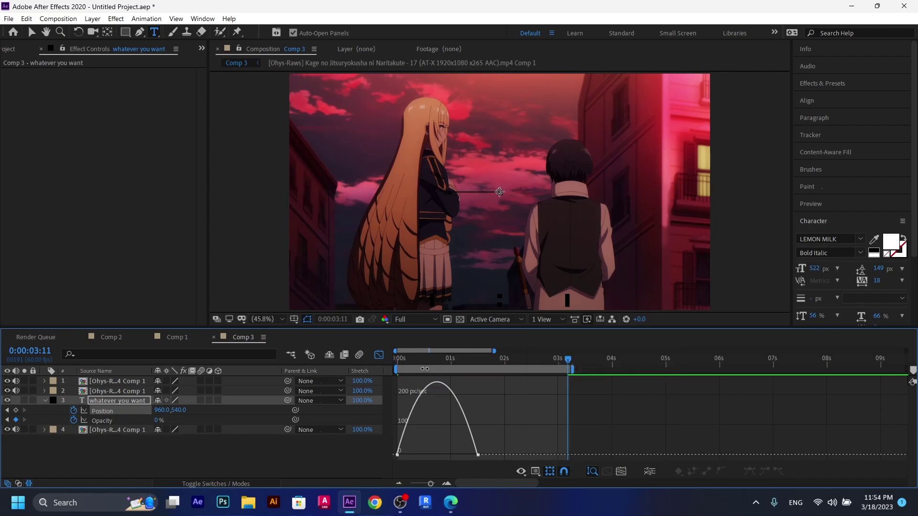
left_click_drag(425, 360, 322, 362)
Drag the Position keyframes' influence handles for a sharp fast start that tapers off
left_click_drag(399, 459, 483, 450)
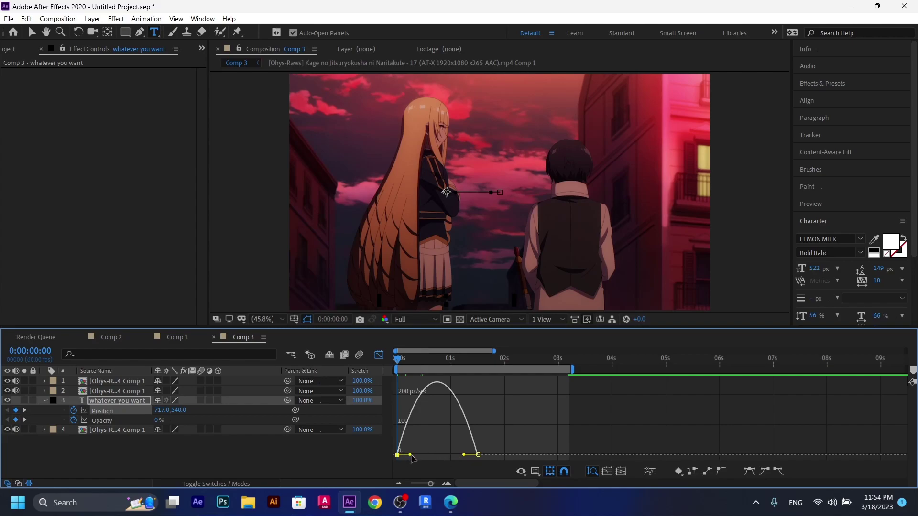
left_click_drag(410, 458, 376, 462)
left_click_drag(462, 455, 376, 462)
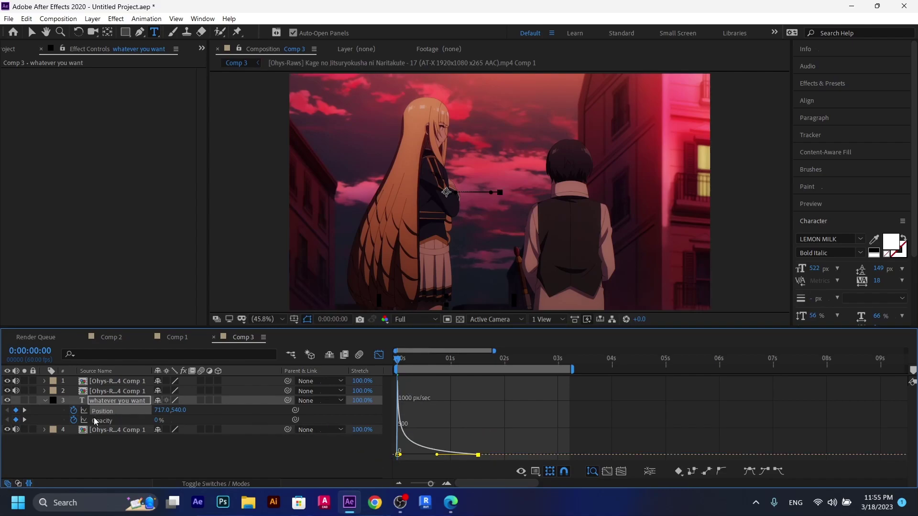
Show the Opacity speed curve and drag the first keyframe's handle to reshape its start
left_click(105, 423)
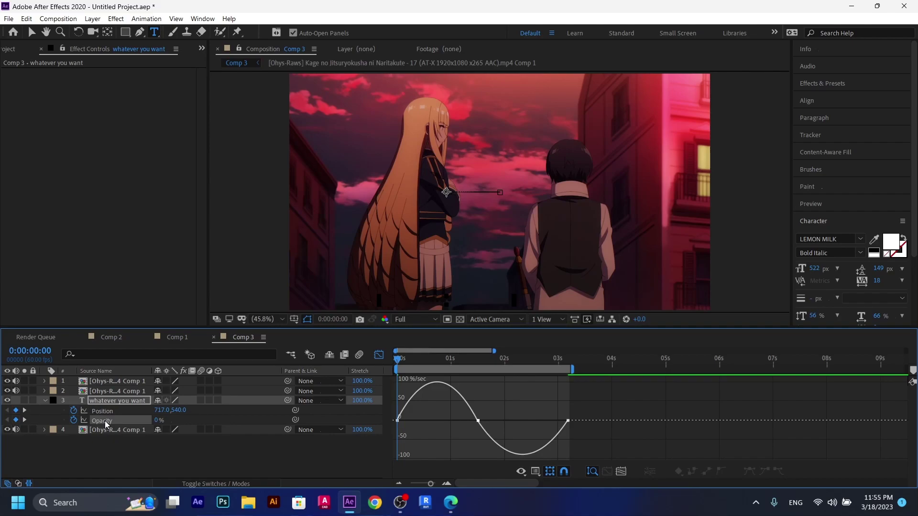
left_click(106, 420)
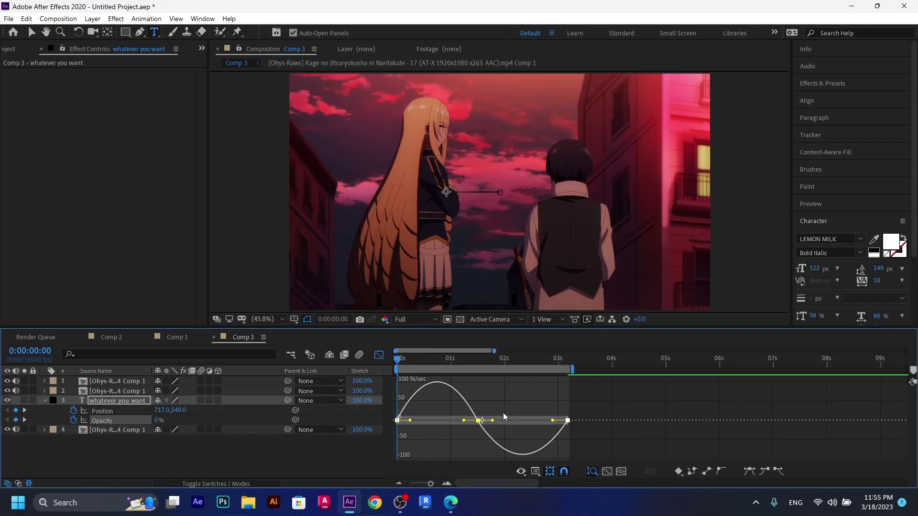
left_click(422, 446)
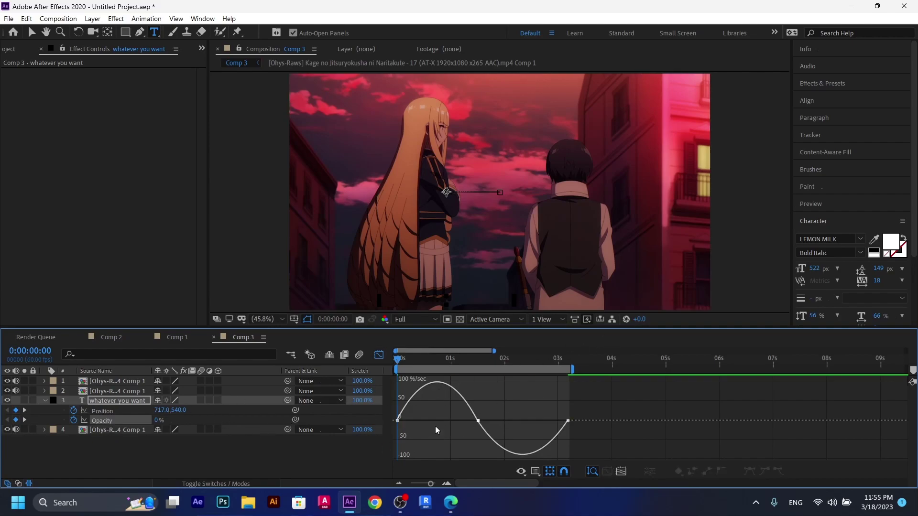
left_click(398, 420)
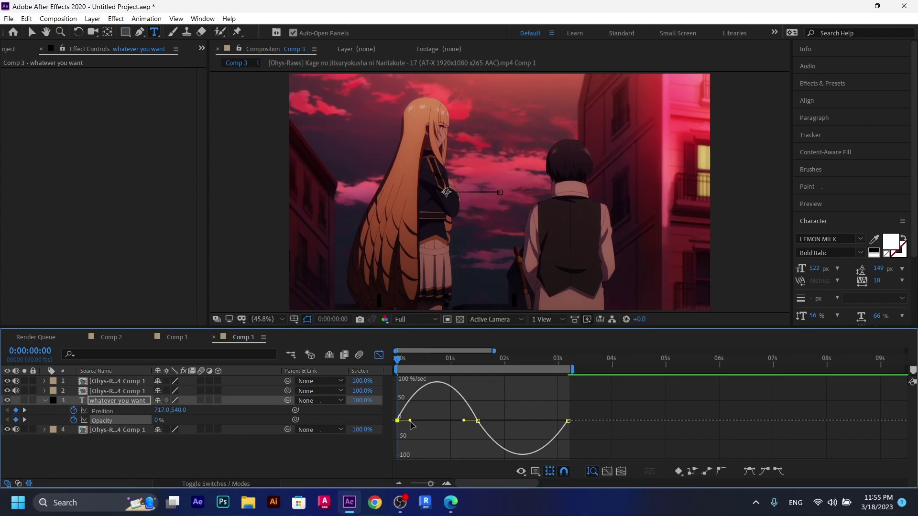
left_click_drag(410, 421, 444, 422)
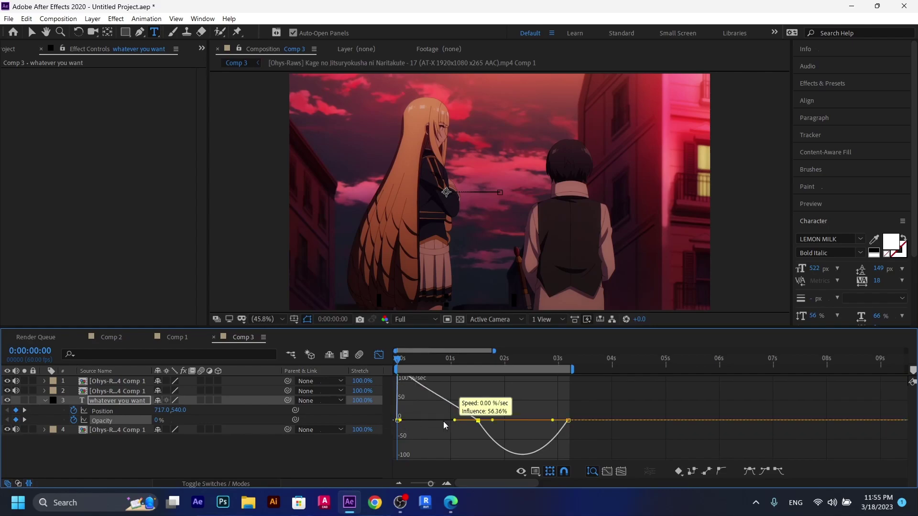
Lengthen the middle Opacity keyframe's easing influence, then turn off the Graph Editor
left_click(478, 445)
left_click(481, 448)
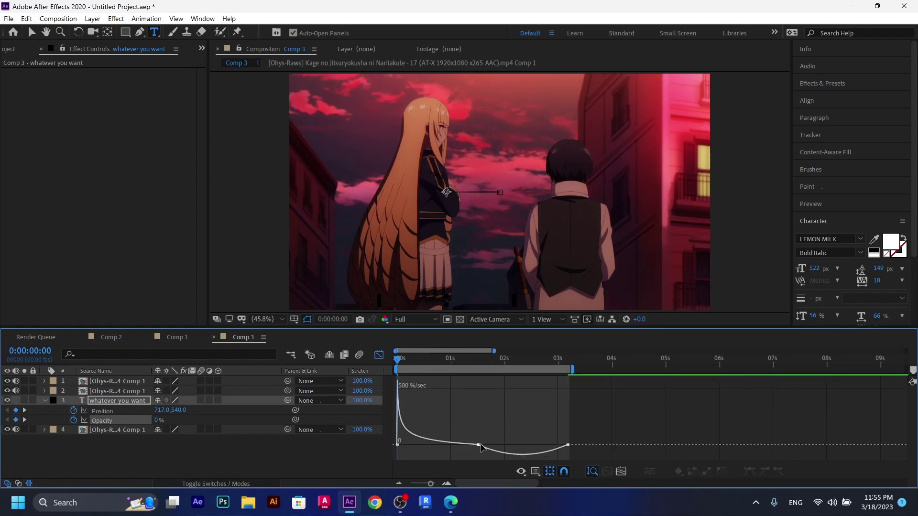
left_click(478, 445)
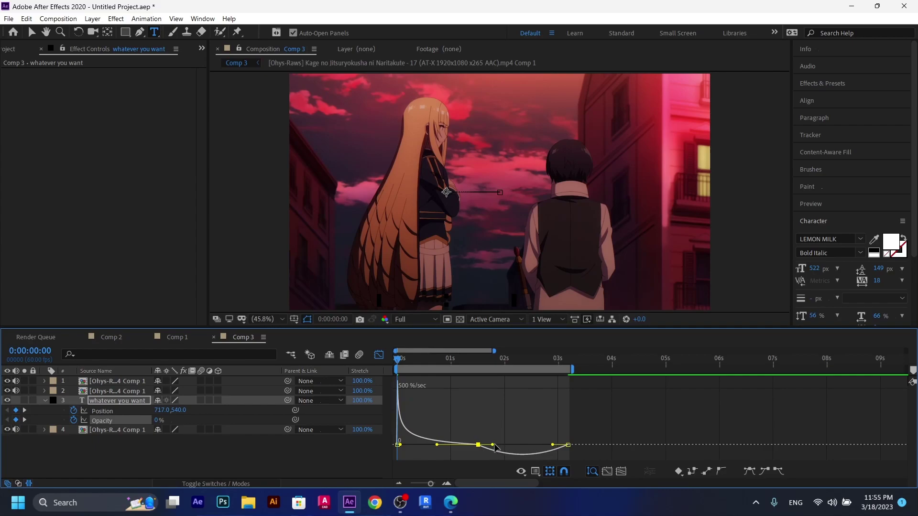
left_click_drag(494, 446, 596, 435)
left_click(379, 354)
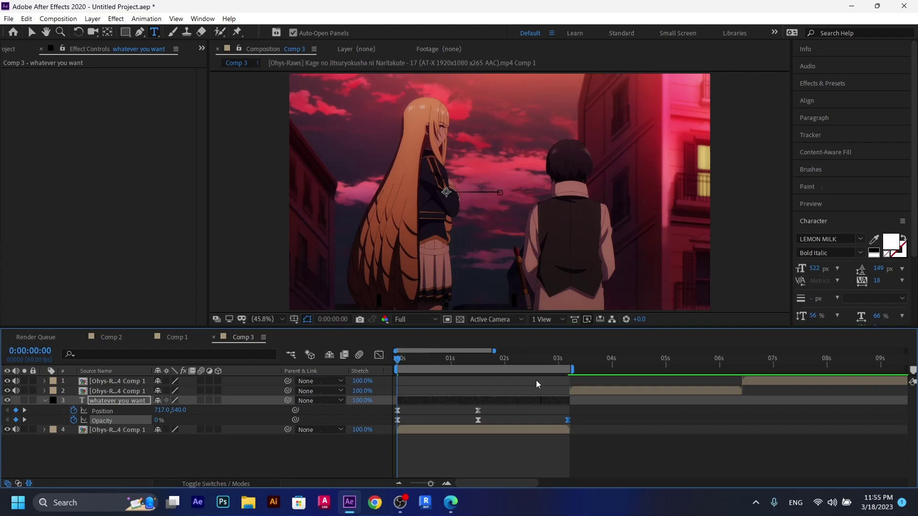
Play the caption's slide-in and fade, stop it, and park the playhead at 0:00:01:58
key("space")
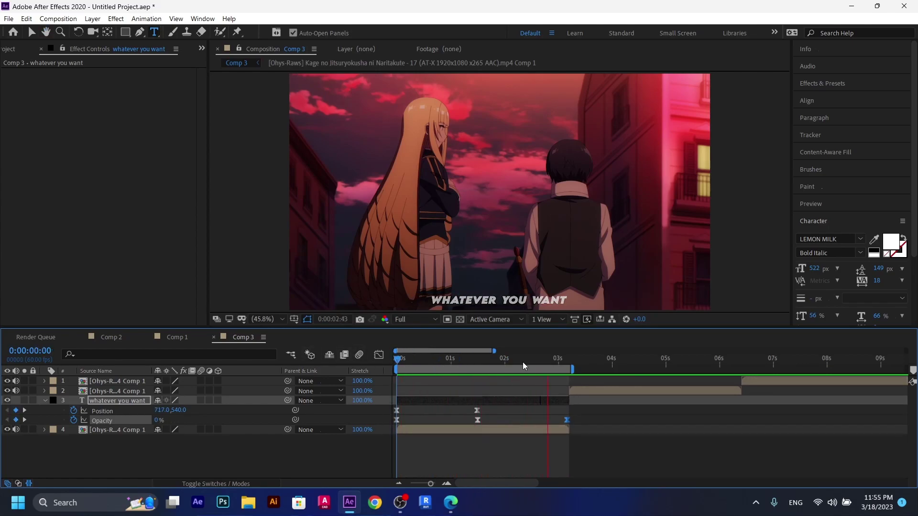
key("space")
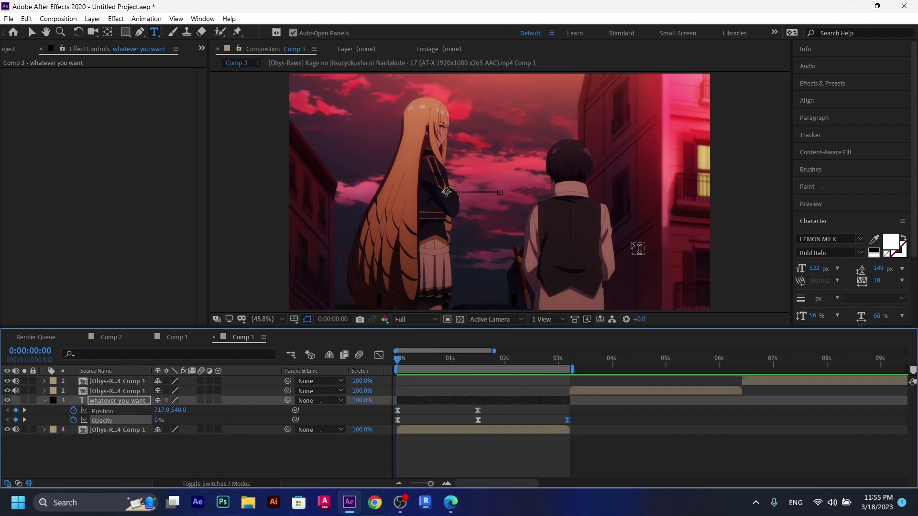
left_click_drag(494, 360, 503, 360)
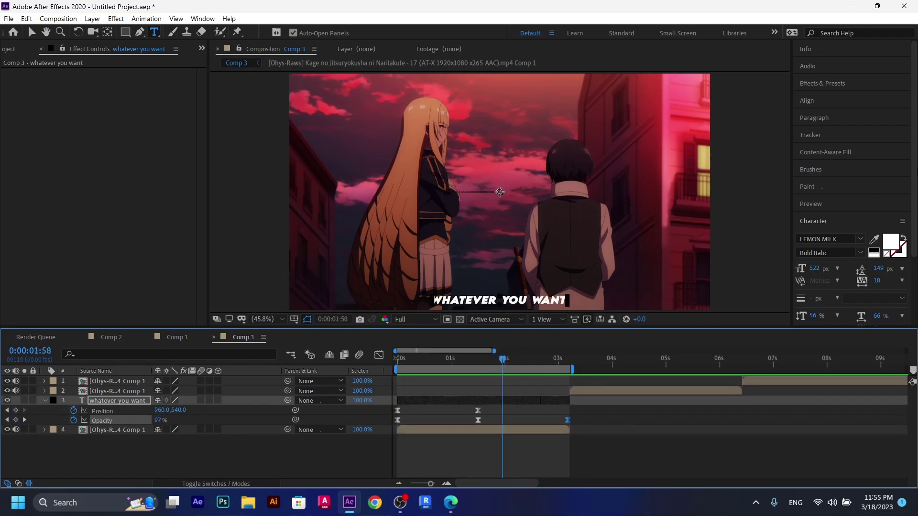
Find Glow in Effects & Presets and apply it to the caption layer
left_click(849, 85)
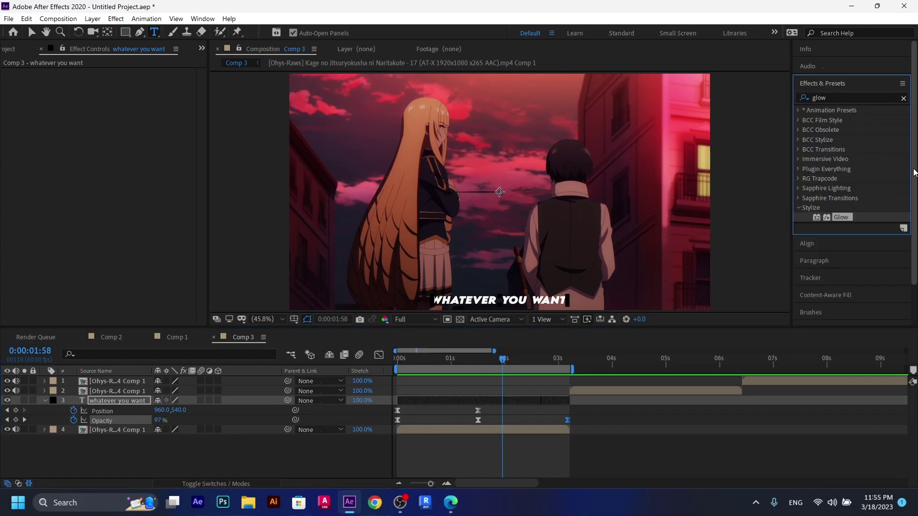
left_click(831, 97)
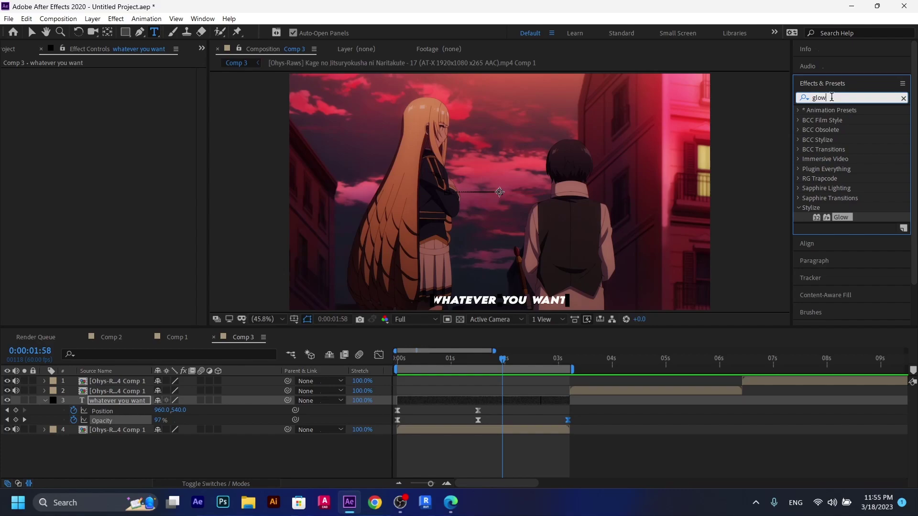
left_click(843, 218)
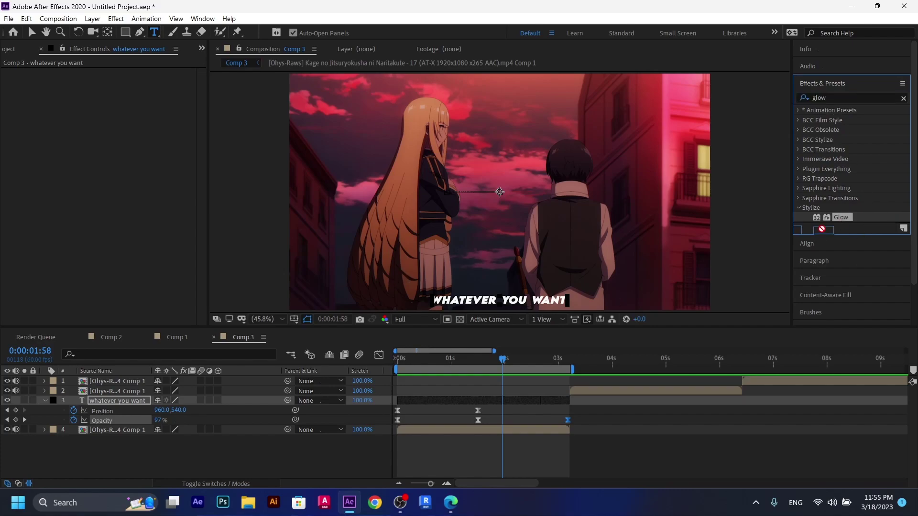
left_click_drag(822, 229, 535, 400)
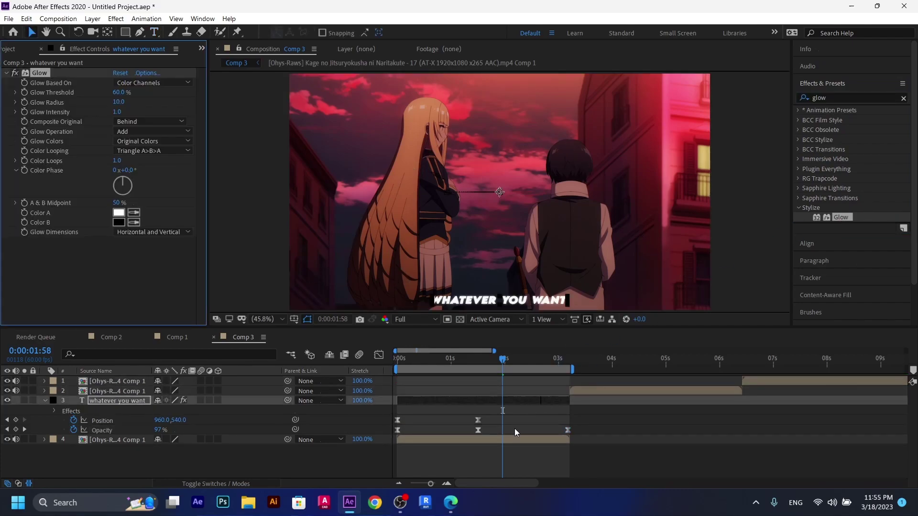
scroll(525, 280, "up", 3)
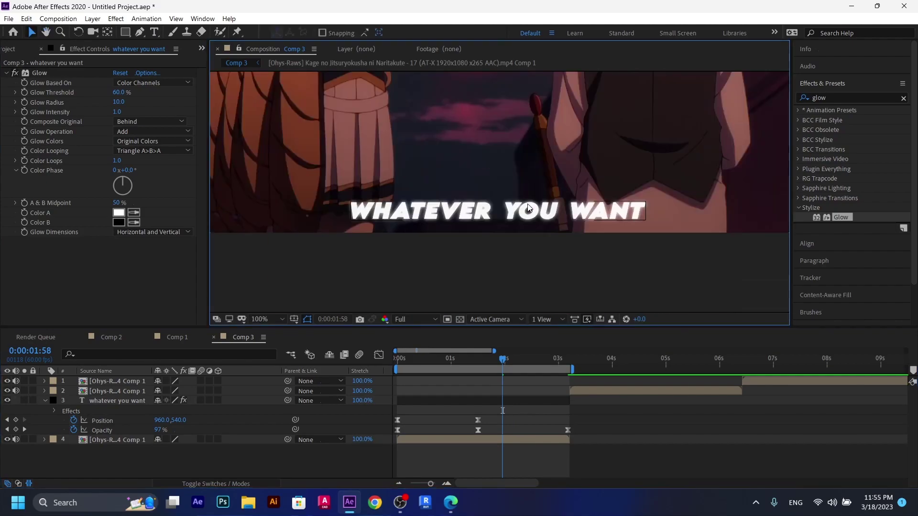
scroll(532, 214, "down", 3)
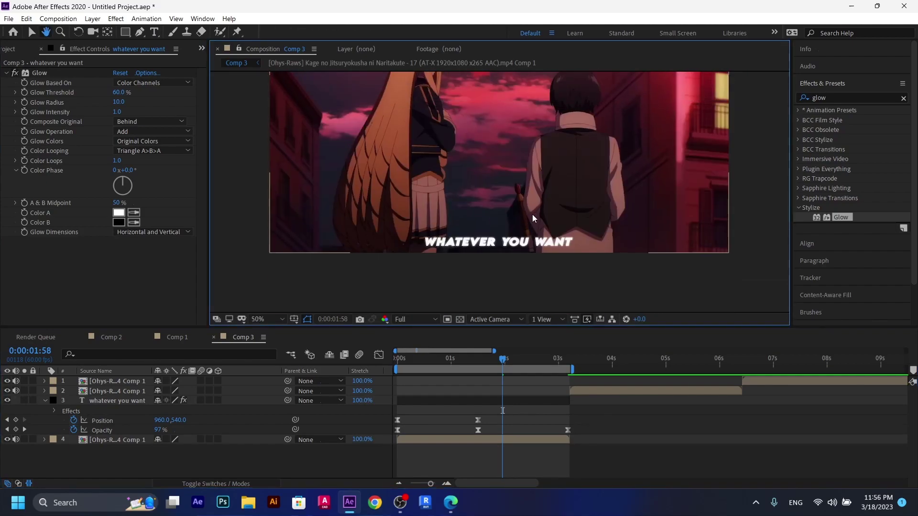
Lower the Glow Threshold to 50%
key("v")
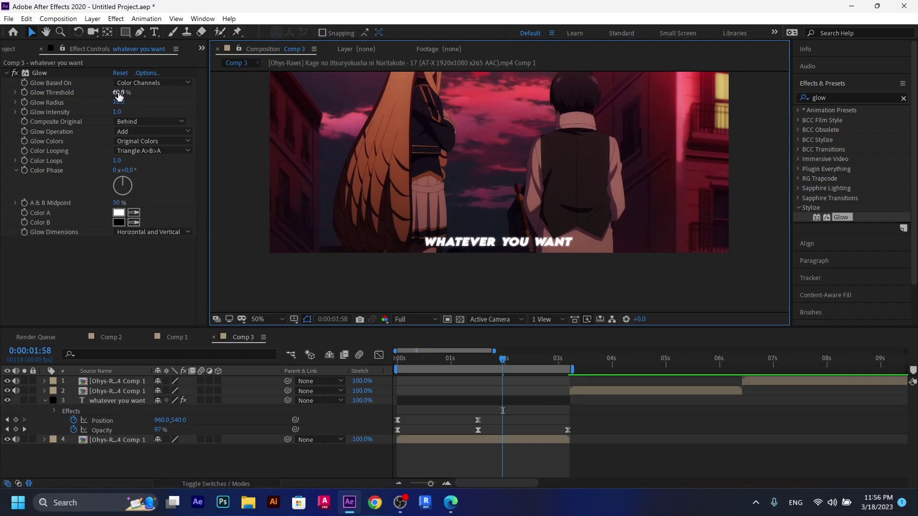
left_click(119, 93)
type("50")
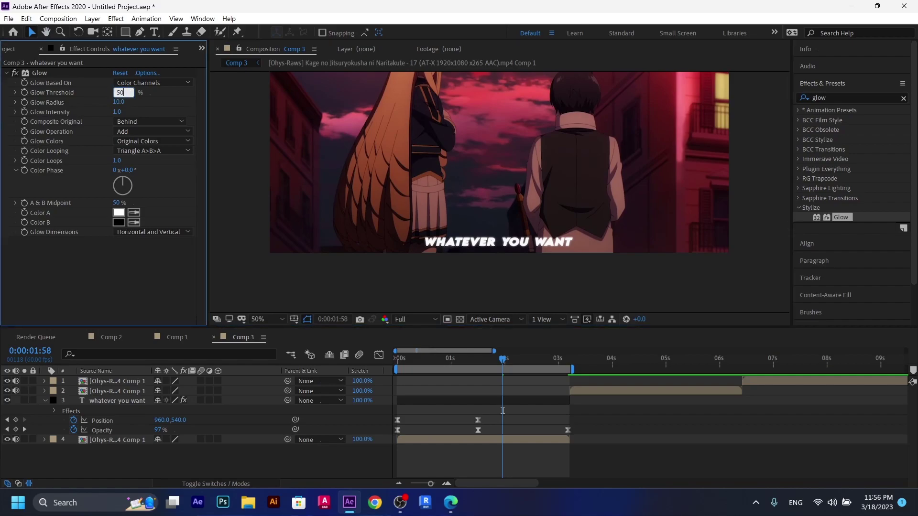
key("Return")
Scrub through the glowing caption's entrance and compare it with the YouTube reference video
left_click(501, 413)
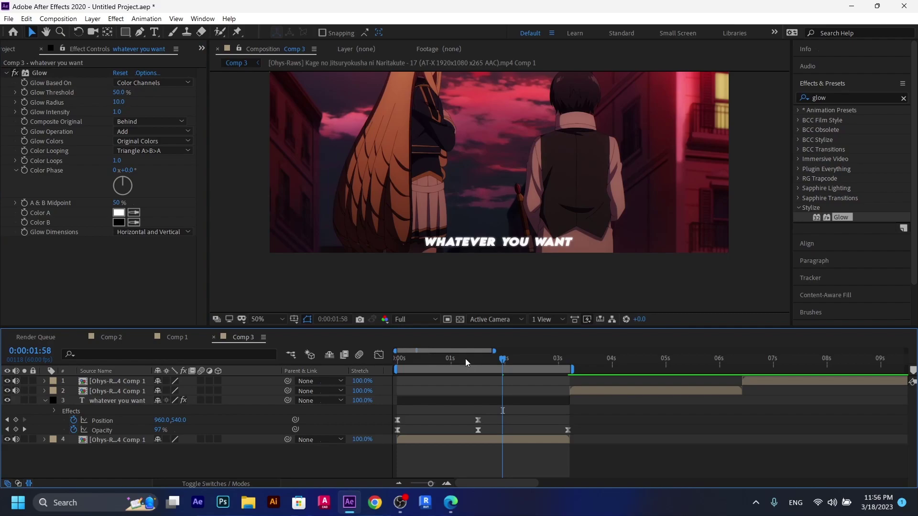
left_click(403, 359)
left_click_drag(404, 360, 468, 360)
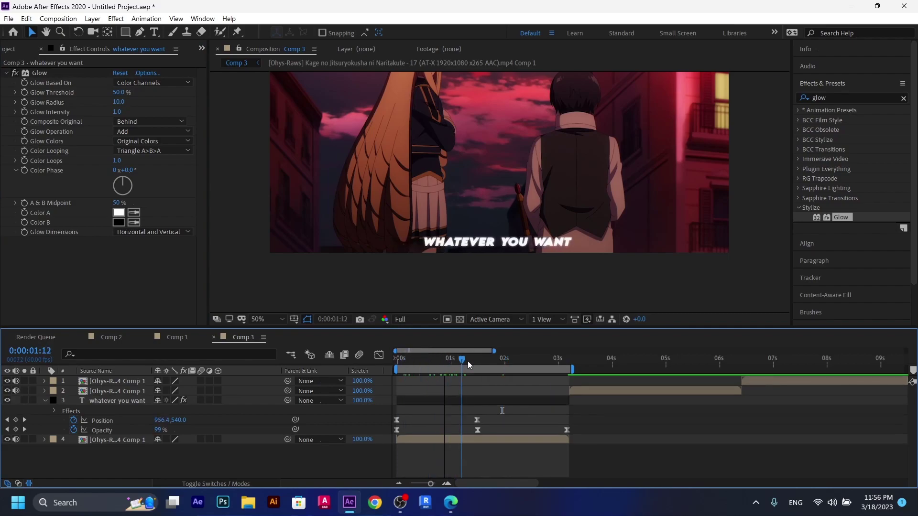
left_click(451, 502)
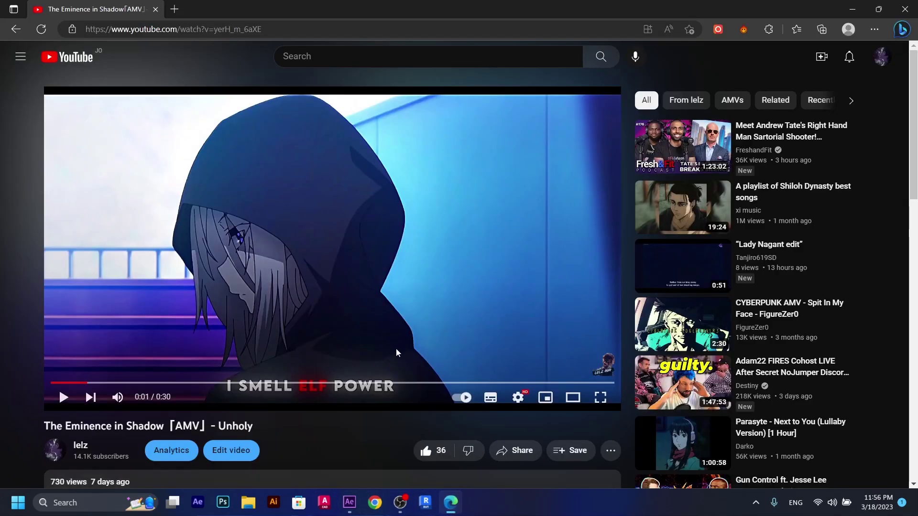
left_click(456, 504)
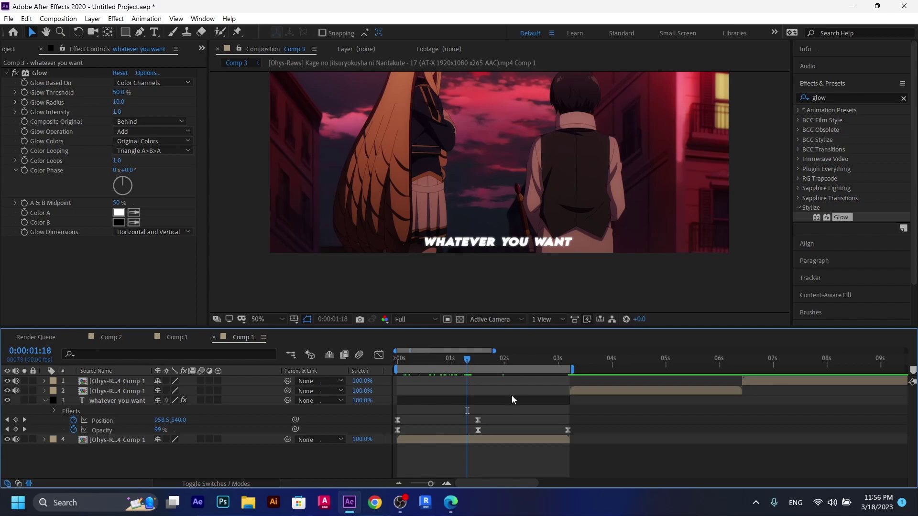
Select the word 'YOU' in the caption and set its fill colour to red FF0000
left_click(493, 402)
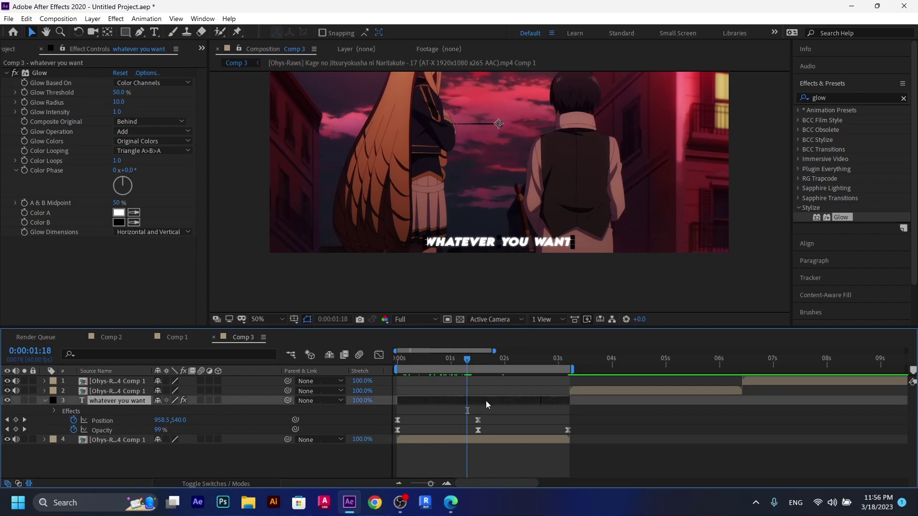
key("ctrl+t")
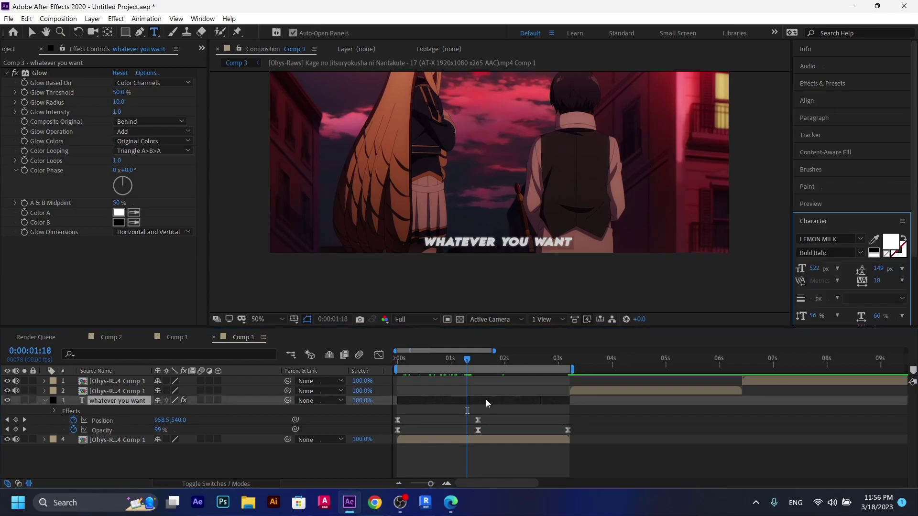
left_click(528, 243)
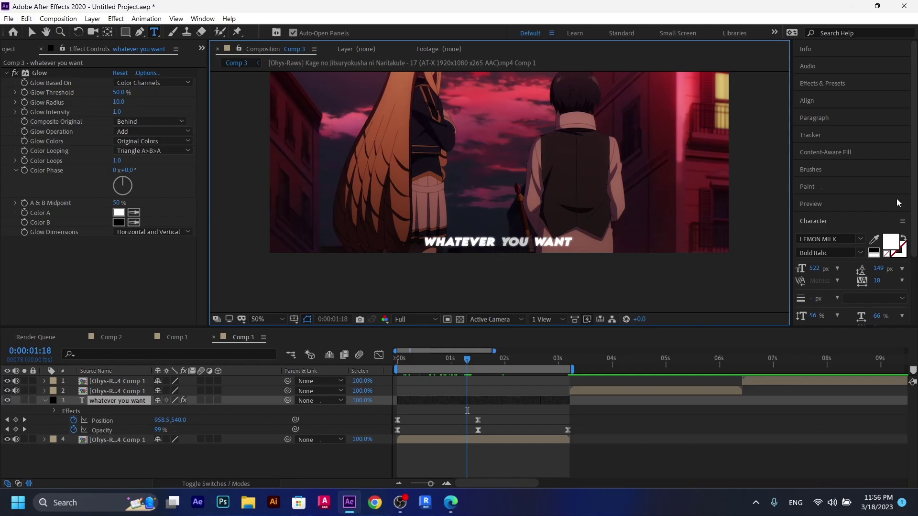
left_click(531, 242)
key("Escape")
left_click(891, 242)
mouse_move(22, 369)
left_mouse_down()
mouse_move(62, 336)
mouse_move(33, 267)
mouse_move(15, 255)
mouse_move(132, 261)
mouse_move(181, 239)
left_mouse_up()
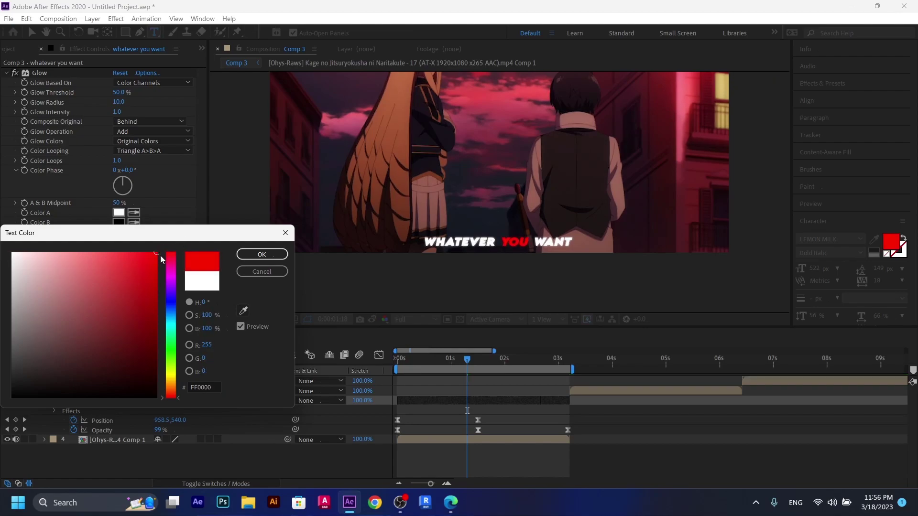
left_click(274, 259)
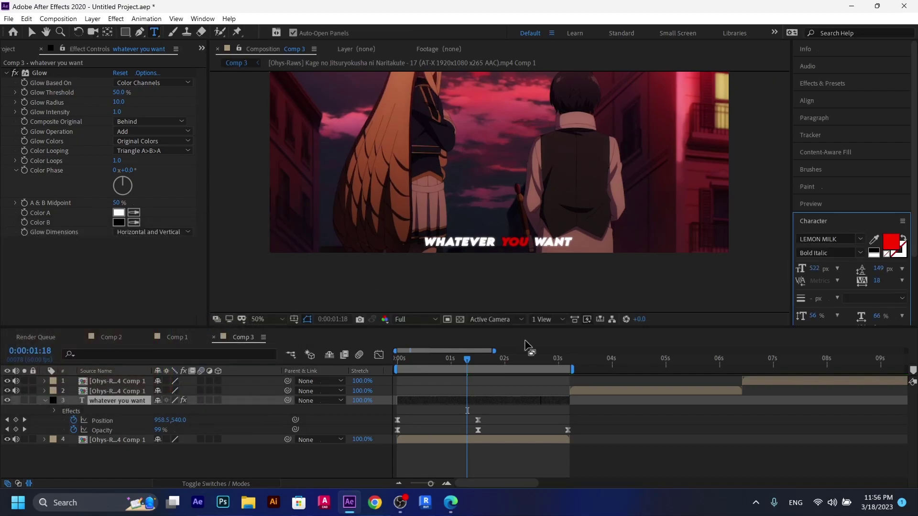
key("space")
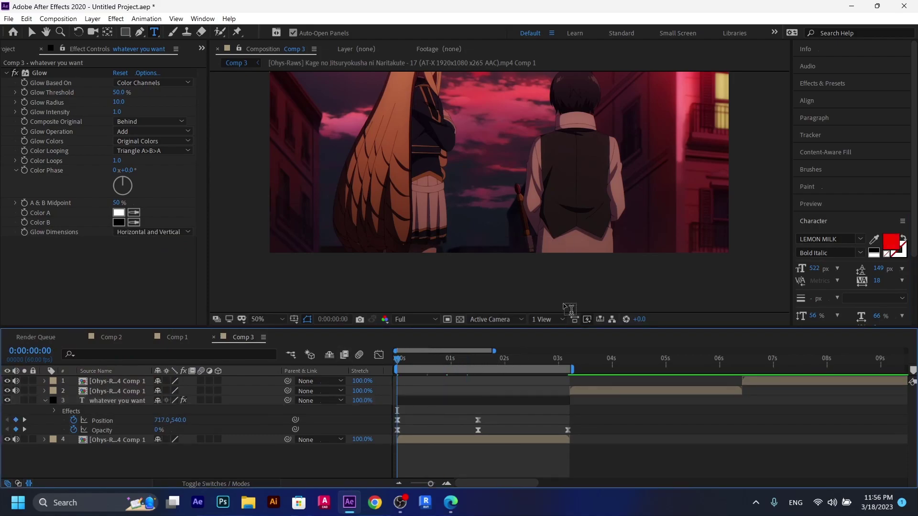
left_click(275, 320)
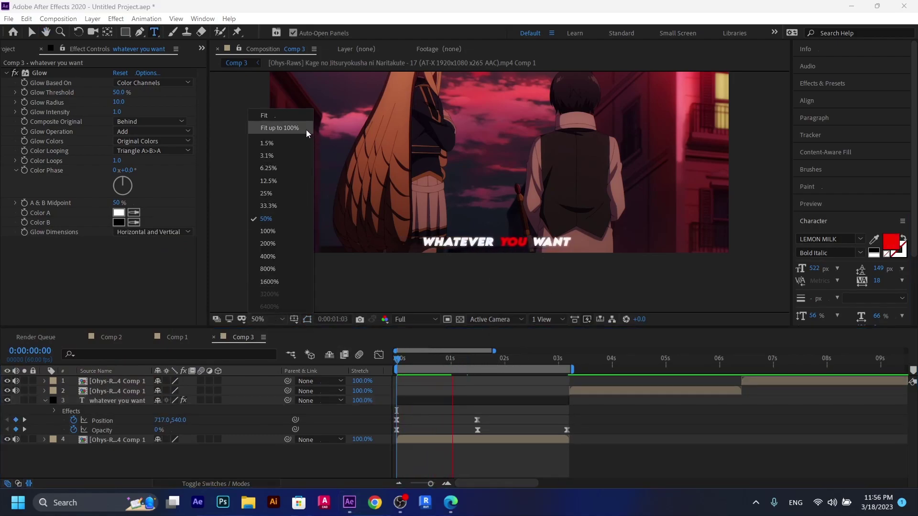
left_click(306, 130)
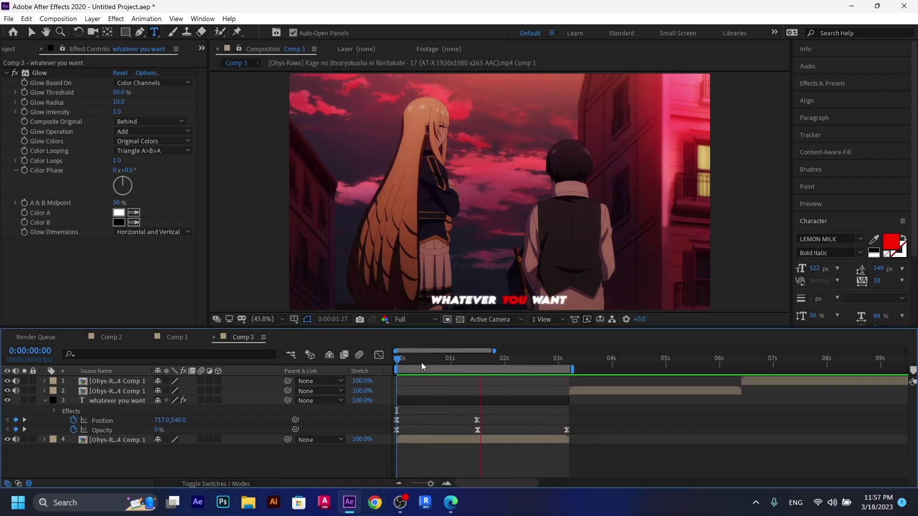
key("space")
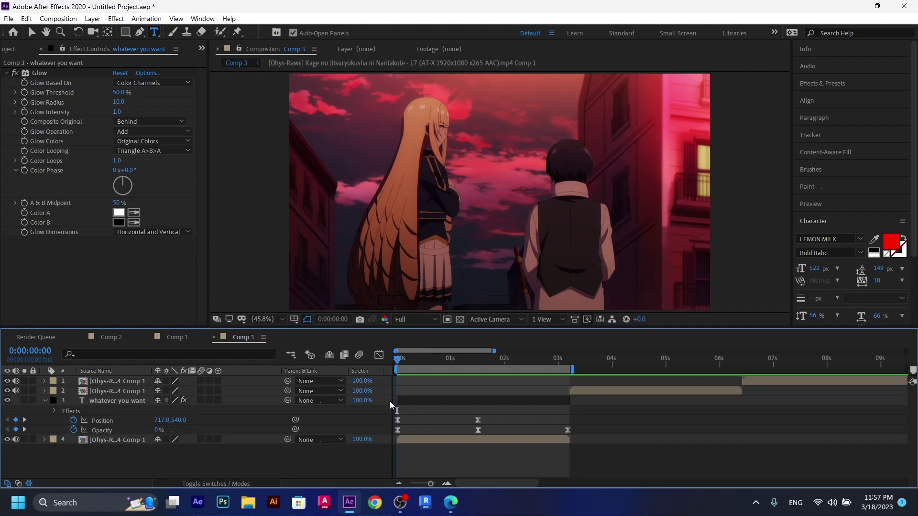